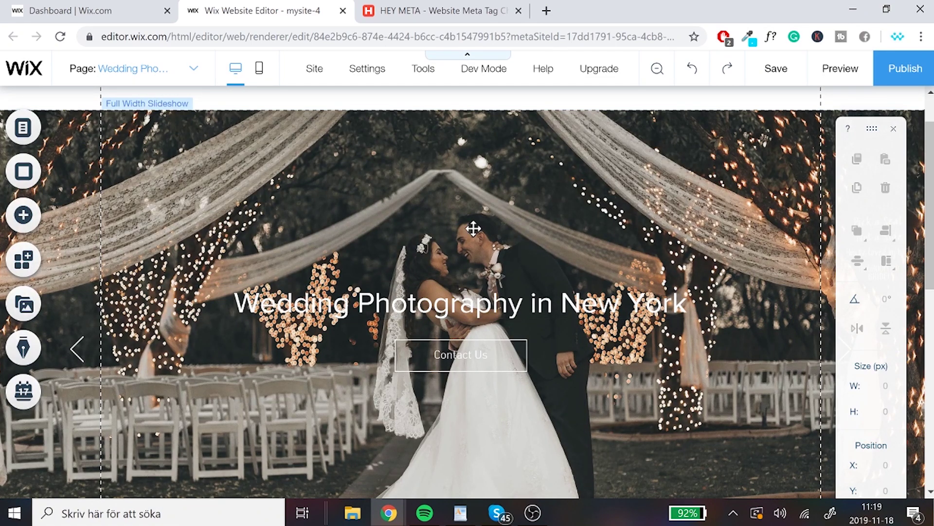
Examine the Wedding Photography page from the wedding slideshow down to the prices section and the social icons in the footer.
scroll(305, 147, "down", 8)
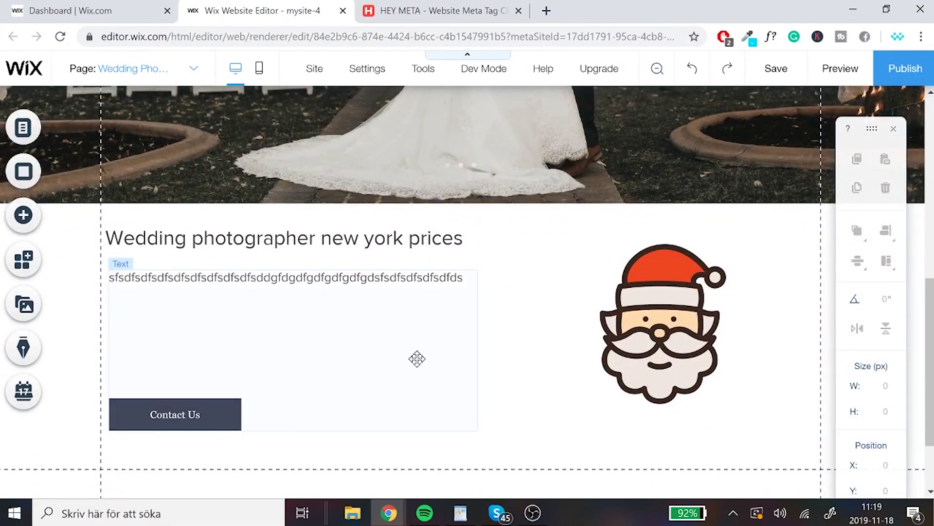
scroll(424, 292, "down", 2)
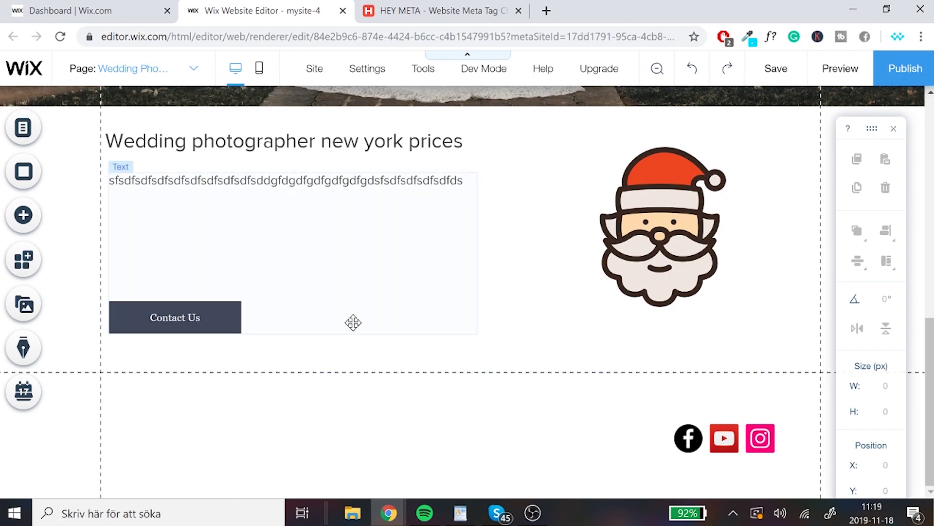
scroll(385, 243, "up", 2)
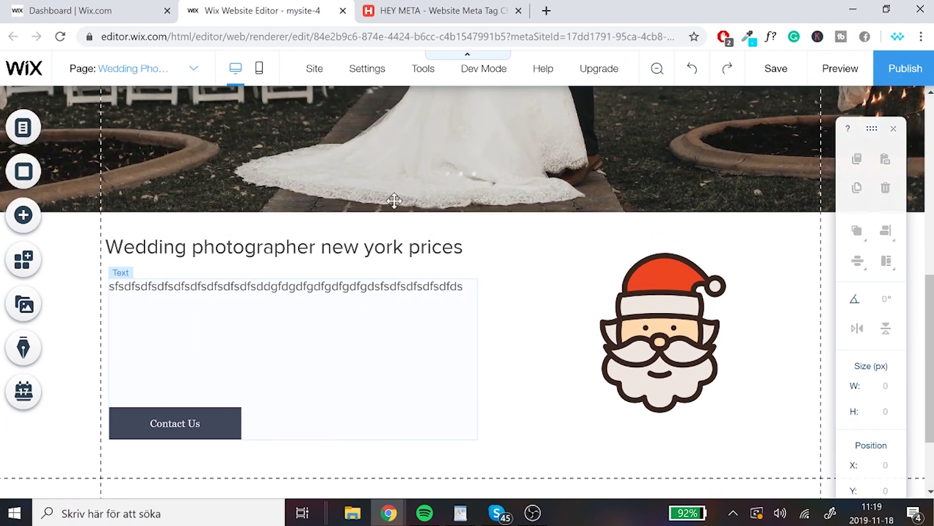
scroll(381, 239, "up", 4)
scroll(382, 258, "up", 2)
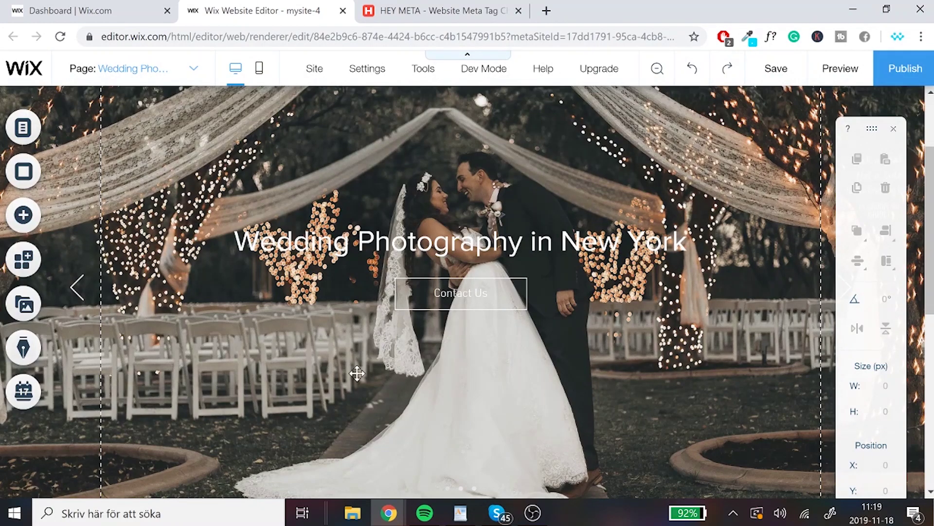
scroll(369, 363, "down", 2)
scroll(368, 361, "down", 3)
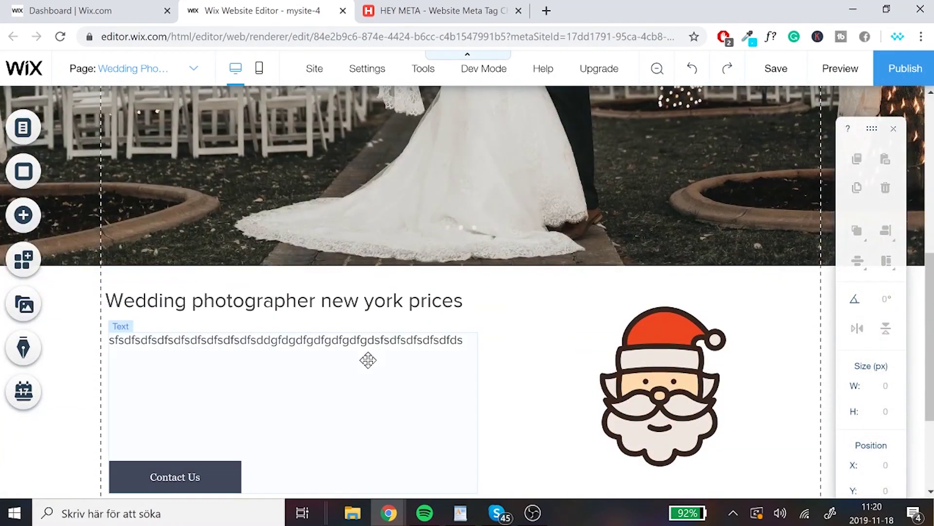
scroll(376, 301, "up", 3)
scroll(376, 301, "down", 6)
scroll(440, 432, "up", 1)
scroll(404, 230, "up", 8)
scroll(264, 227, "down", 3)
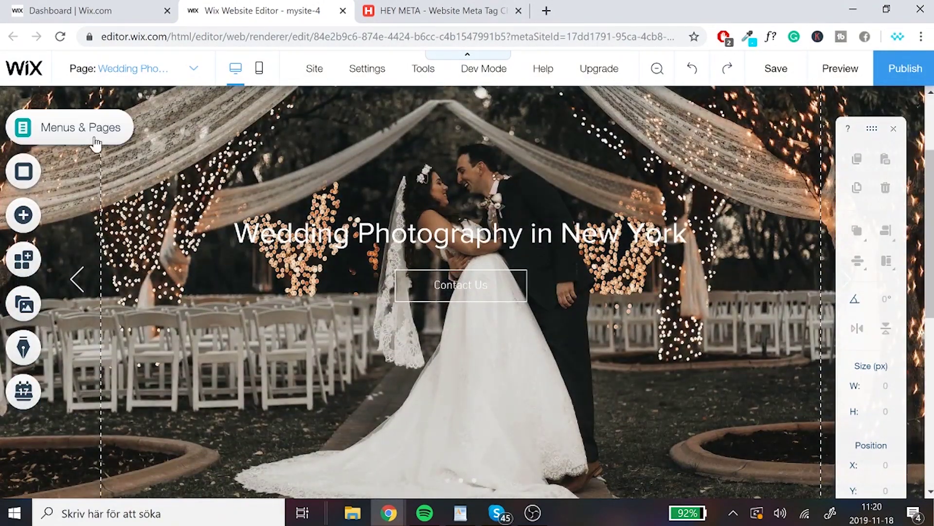
Open the SEO (Google) settings of the Wedding Photography page and look through its fields.
left_click(24, 128)
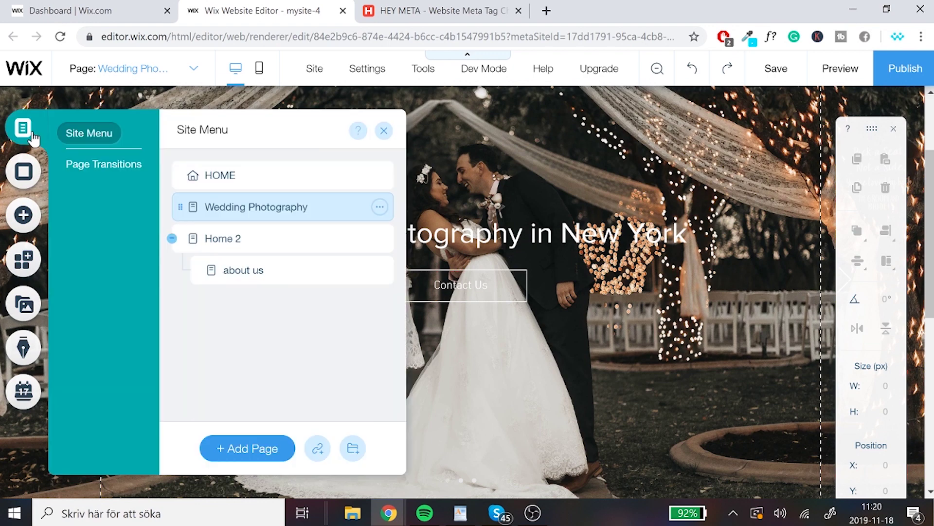
left_click(380, 210)
left_click(380, 208)
left_click(445, 230)
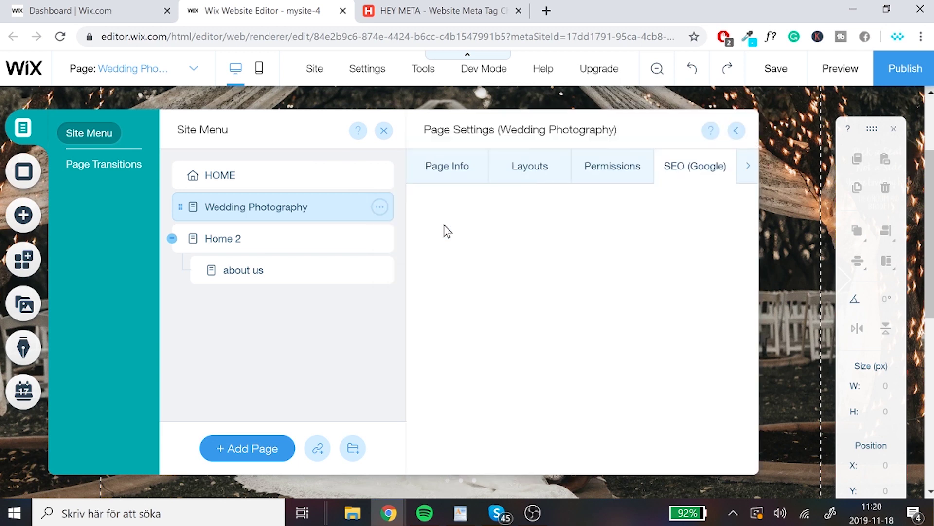
scroll(506, 305, "down", 5)
scroll(501, 277, "up", 5)
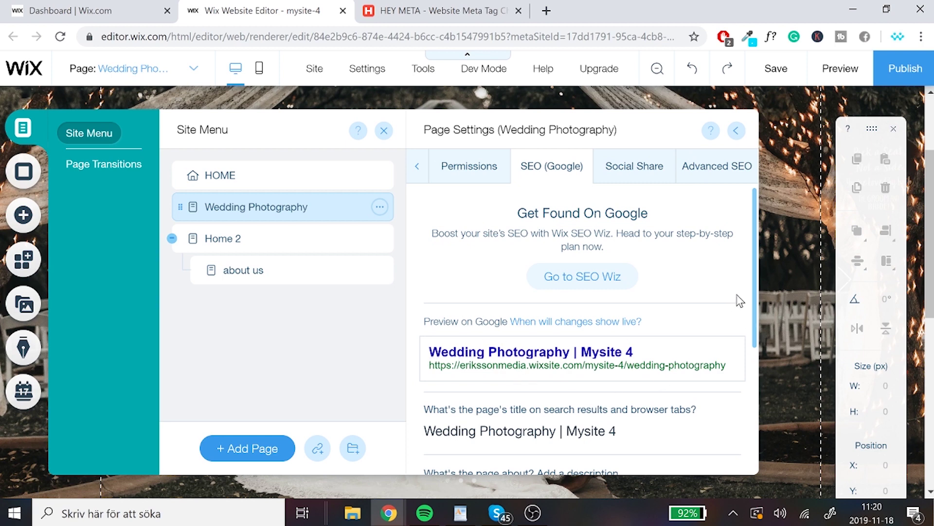
Enter "test" as the page's search description and review the page URL setting and the Google preview.
scroll(755, 280, "down", 3)
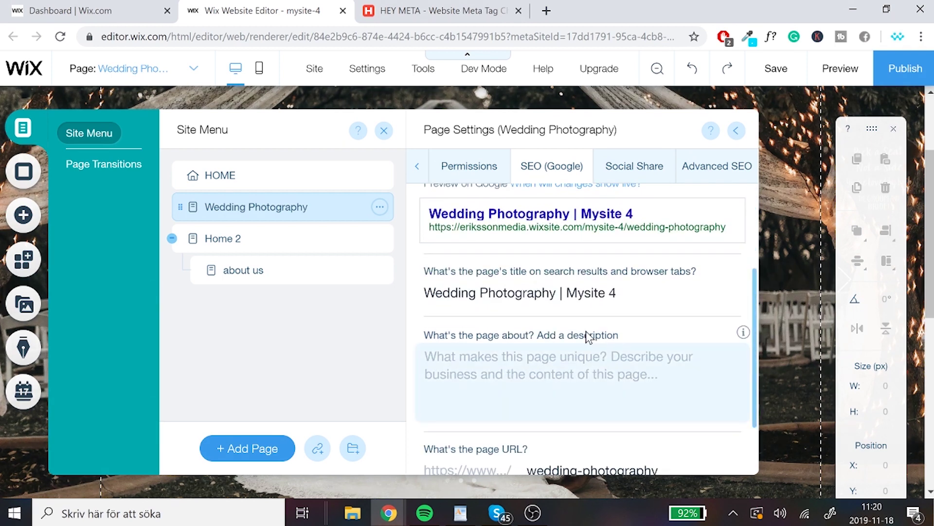
left_click(502, 388)
type("test")
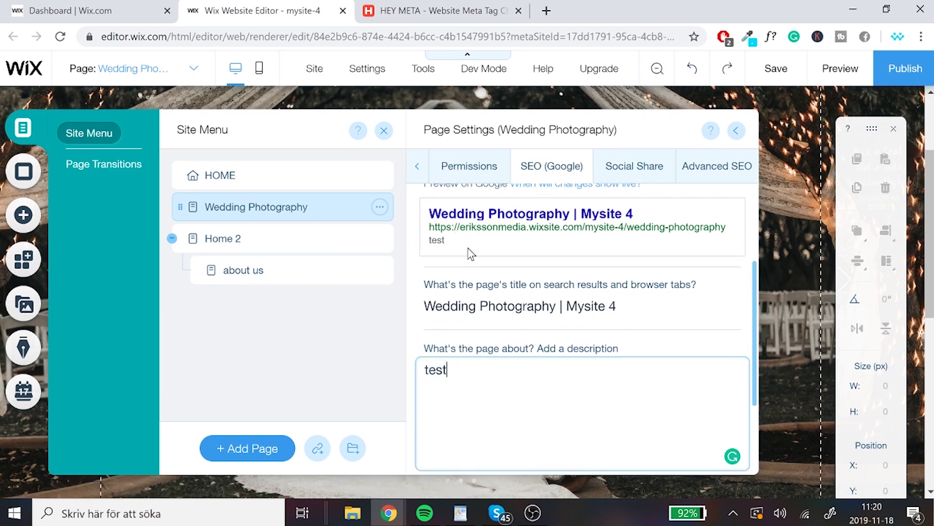
scroll(462, 292, "down", 3)
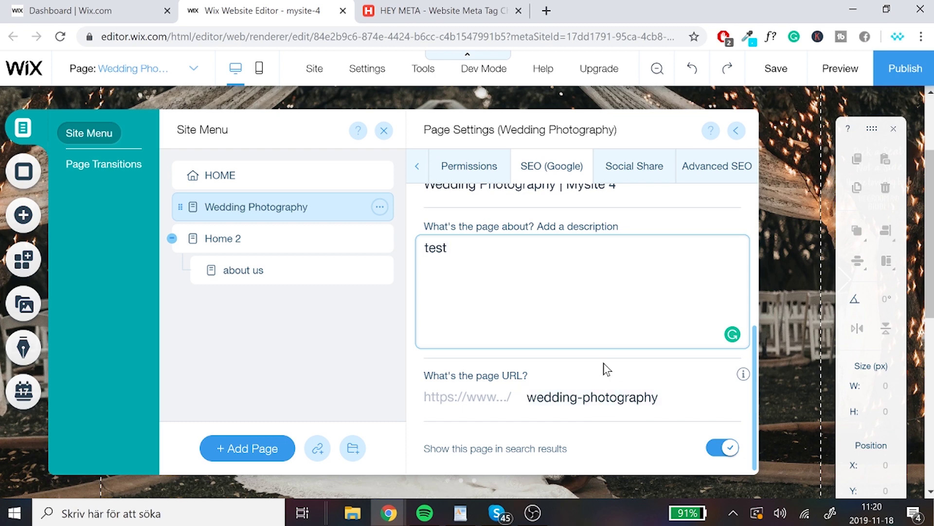
scroll(564, 320, "up", 3)
scroll(565, 320, "up", 1)
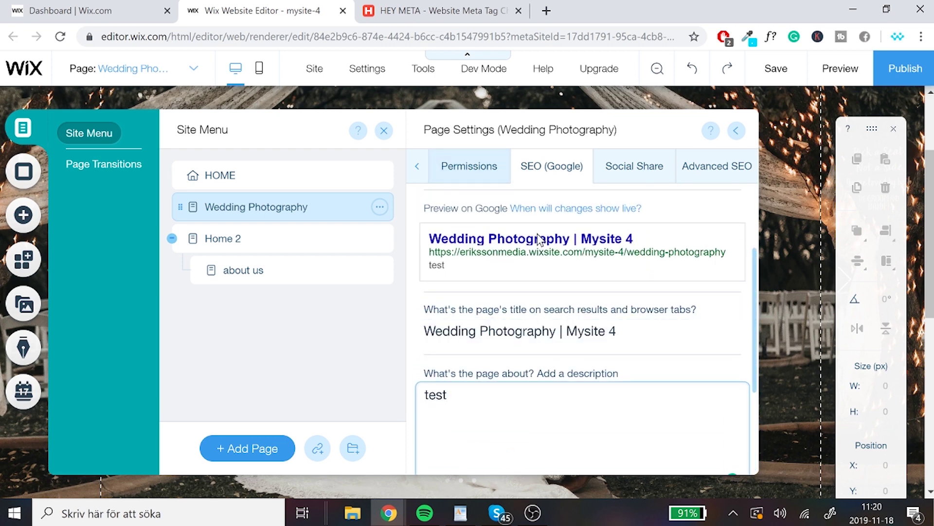
scroll(538, 272, "up", 3)
scroll(526, 358, "down", 1)
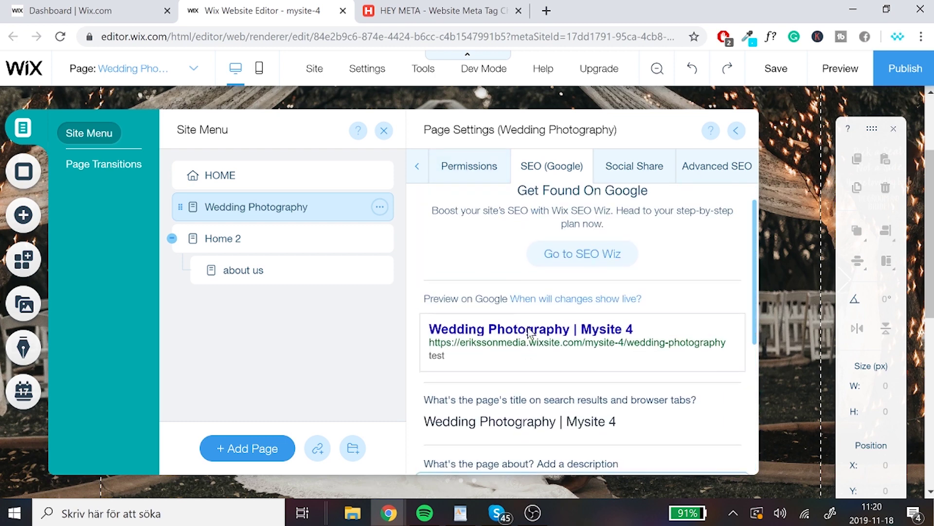
Search Google for "Wedding Photography new york" in a new browser tab.
left_click(546, 11)
type("Wedding Photography")
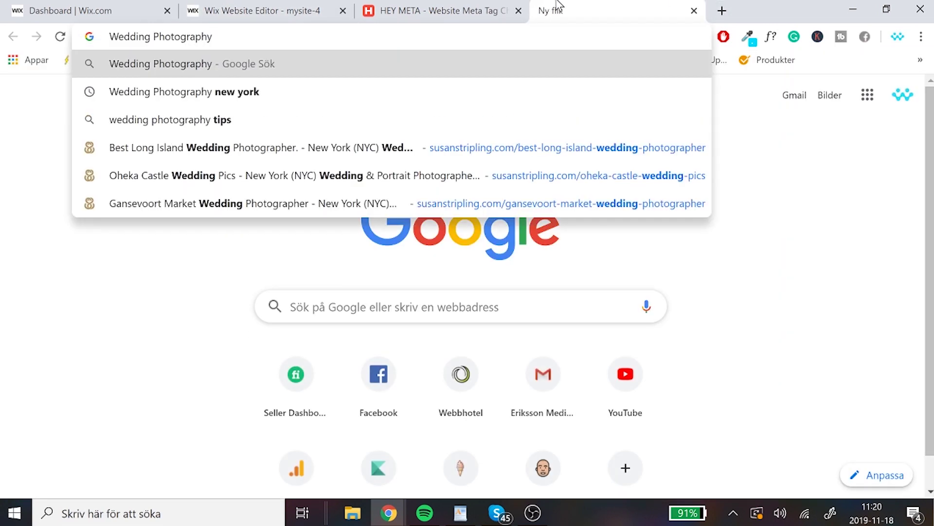
key("Down")
key("Return")
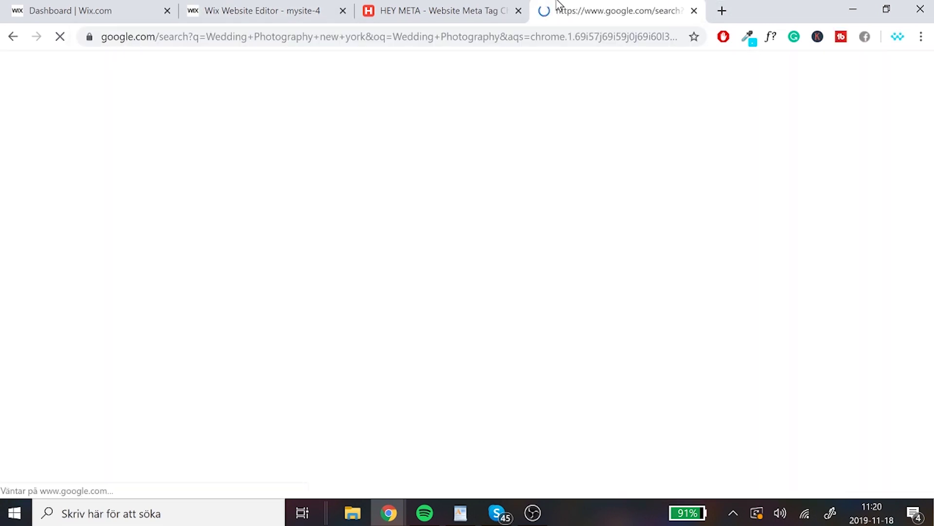
Examine the ads and the local business listings in the New York wedding photography search results.
scroll(381, 153, "down", 2)
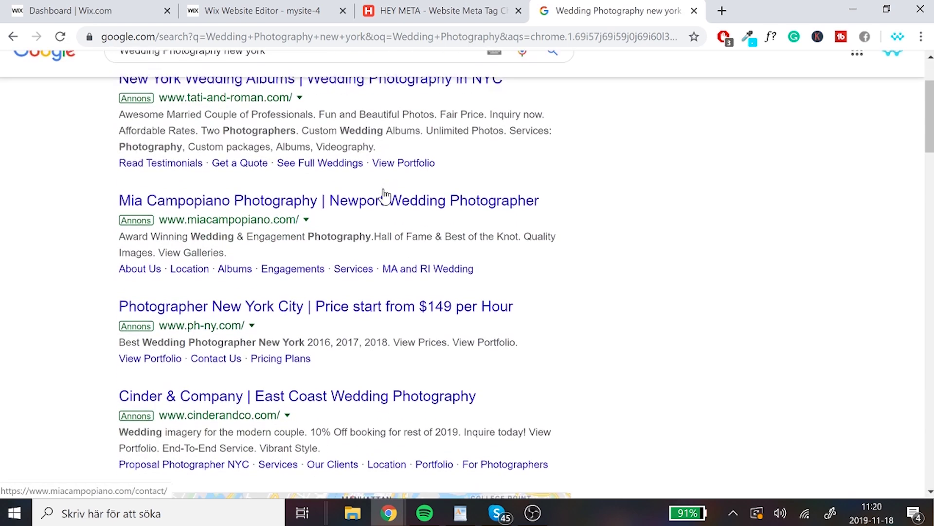
scroll(381, 153, "up", 3)
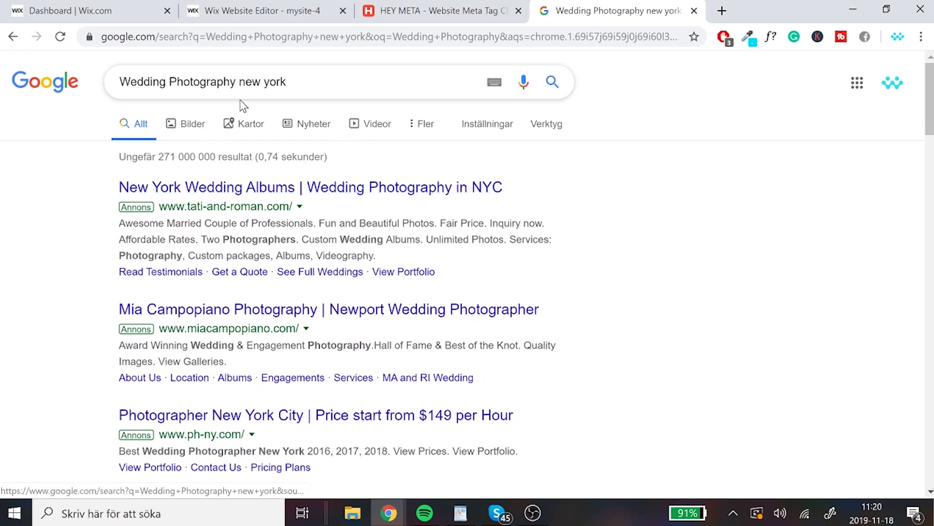
scroll(219, 195, "down", 2)
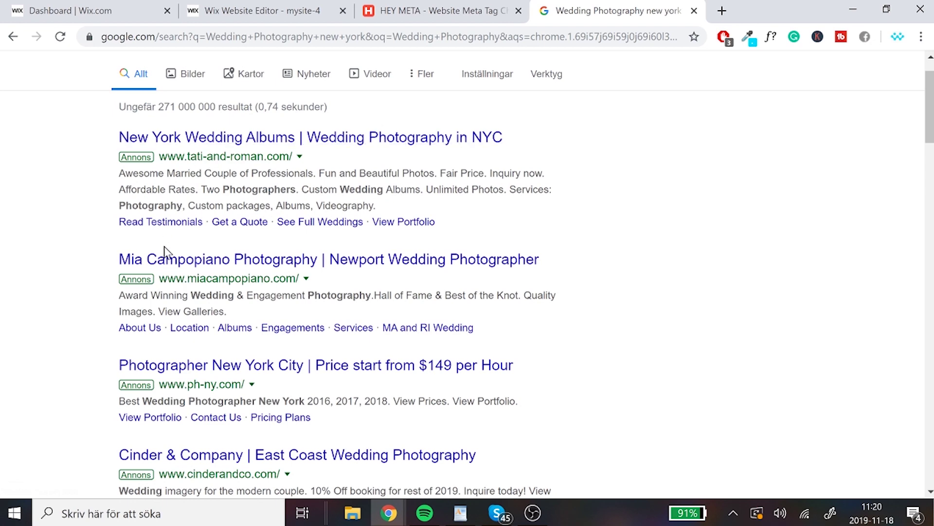
scroll(209, 309, "down", 3)
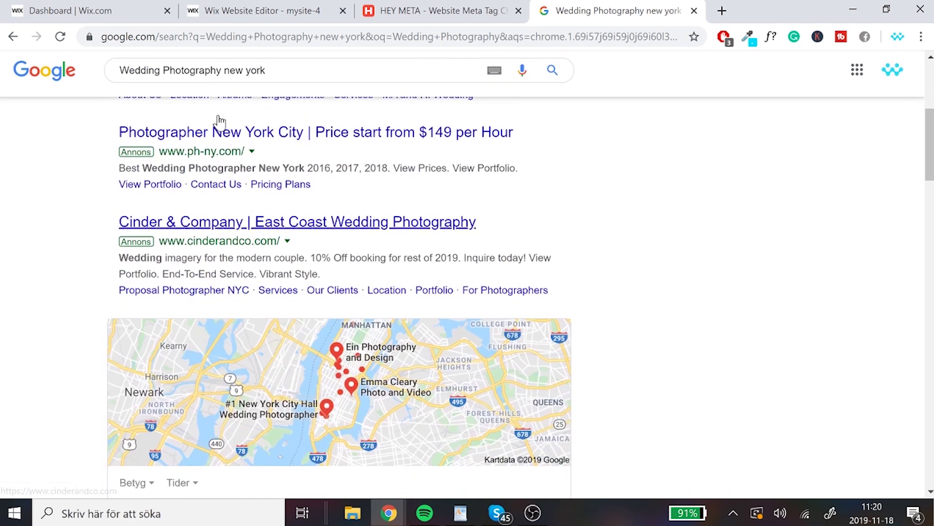
scroll(219, 224, "up", 3)
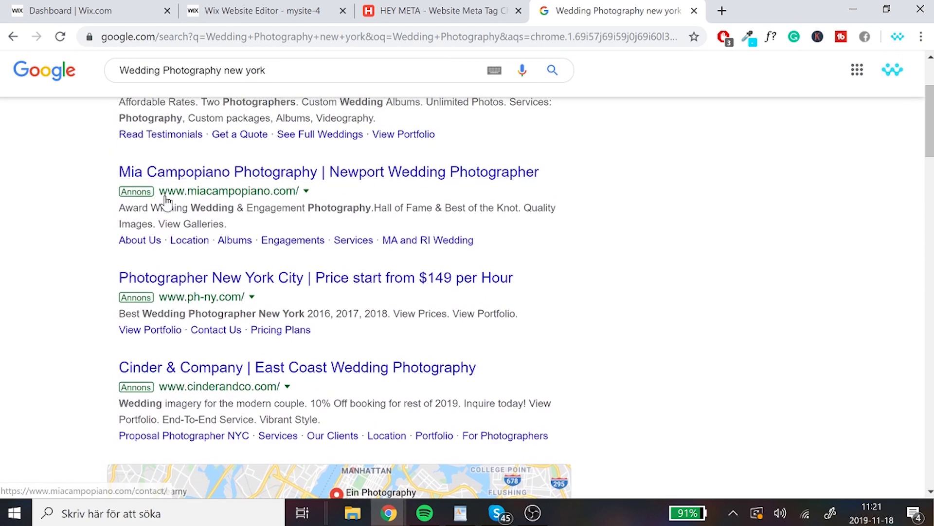
scroll(170, 219, "down", 3)
scroll(195, 249, "down", 6)
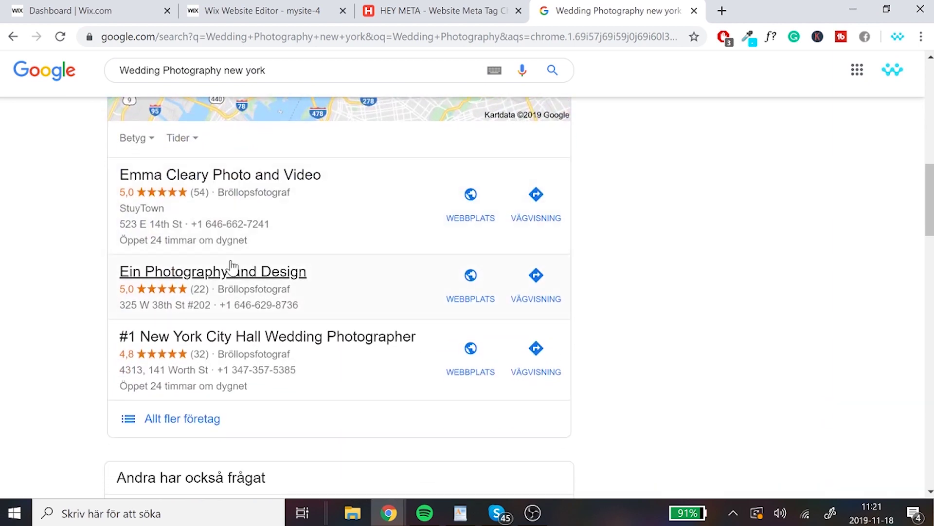
scroll(320, 267, "down", 2)
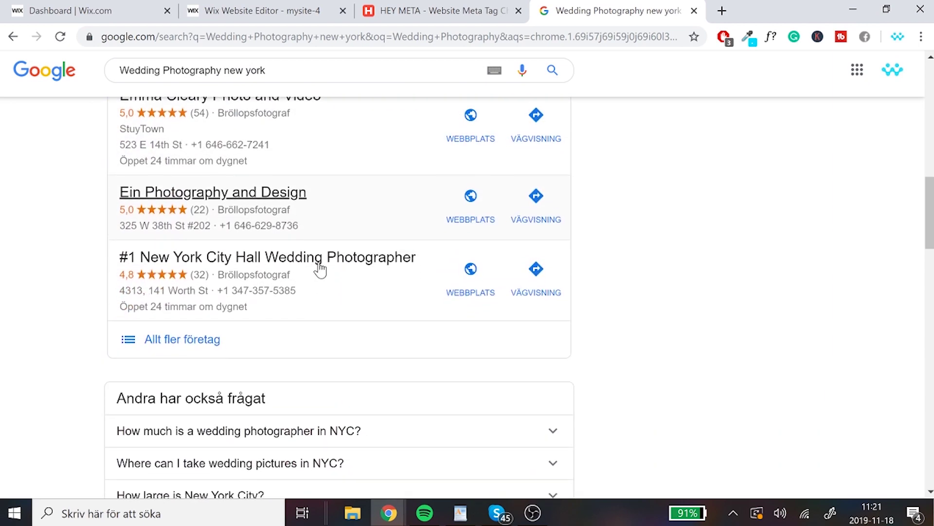
left_click(315, 231)
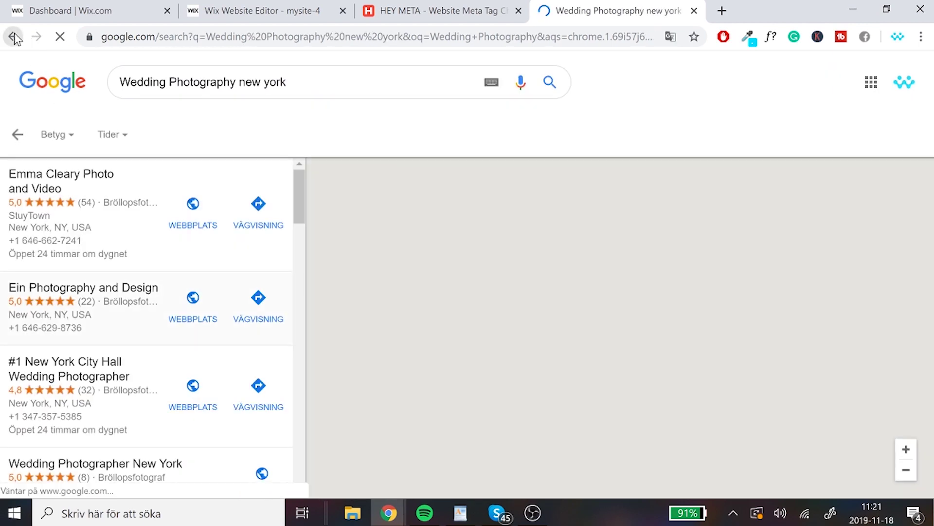
left_click(14, 36)
scroll(92, 263, "up", 2)
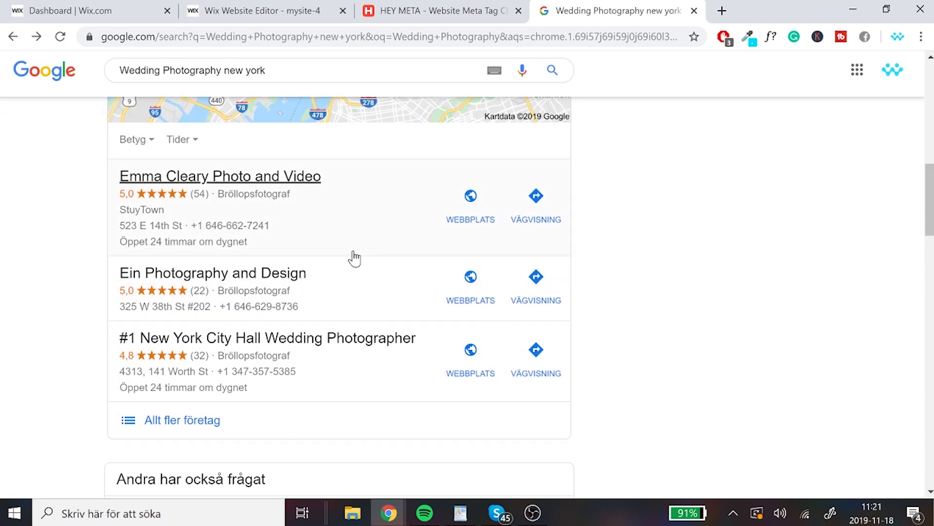
Examine the titles and descriptions of the organic results for New York wedding photographers.
scroll(338, 305, "down", 6)
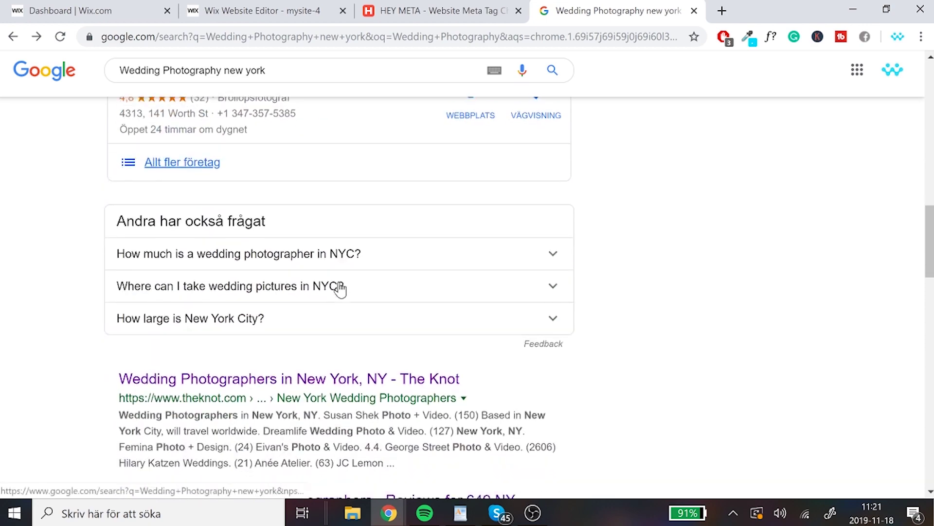
scroll(341, 190, "down", 3)
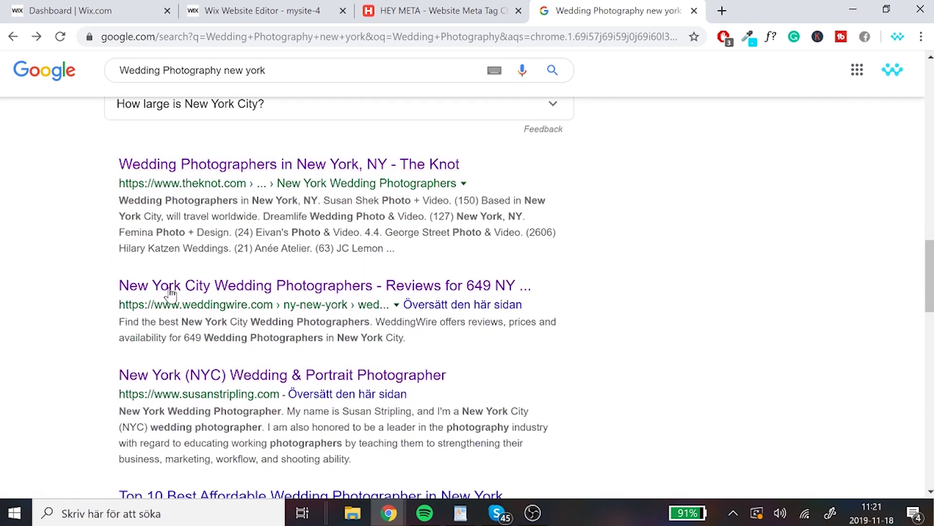
scroll(171, 292, "down", 3)
scroll(238, 409, "down", 10)
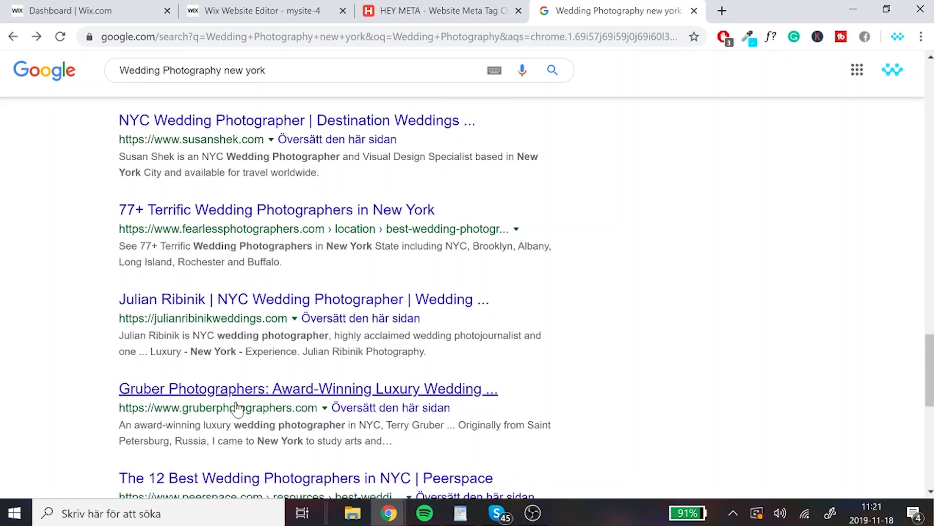
scroll(238, 409, "up", 15)
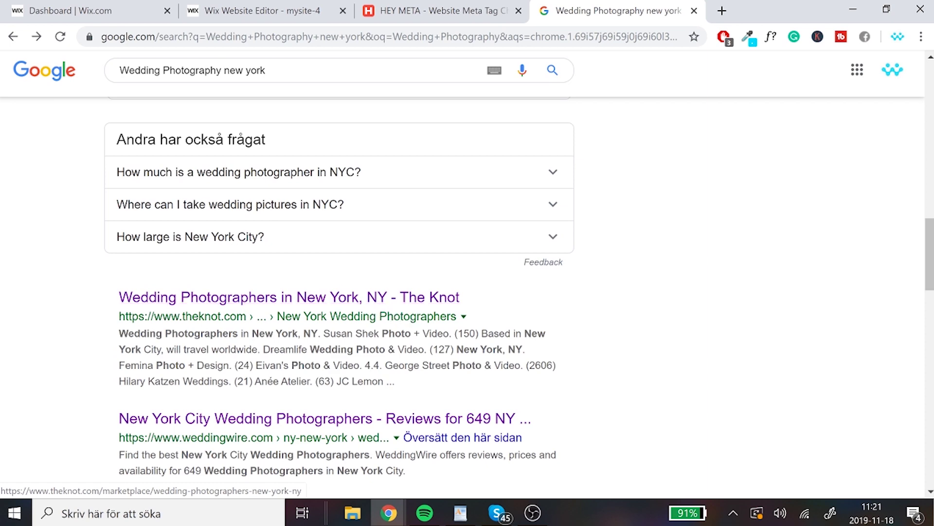
scroll(398, 312, "down", 3)
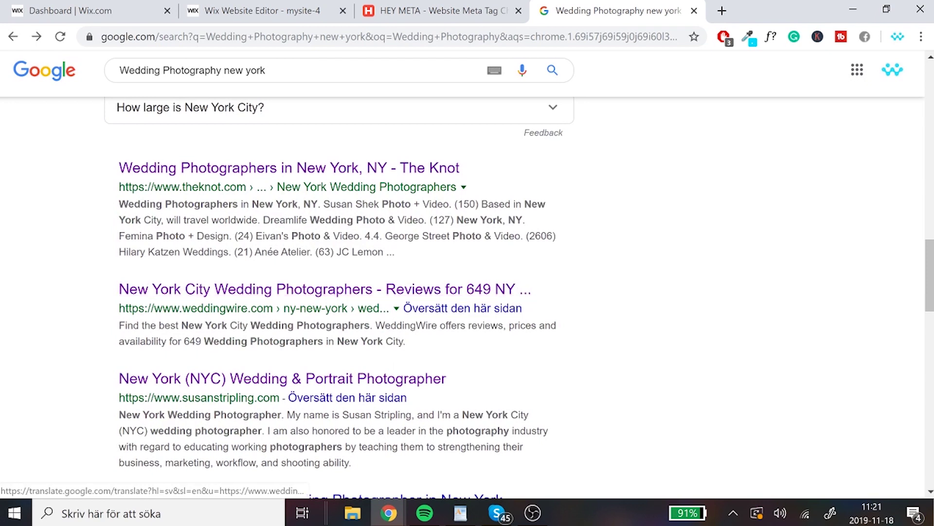
scroll(369, 319, "down", 1)
scroll(292, 297, "down", 3)
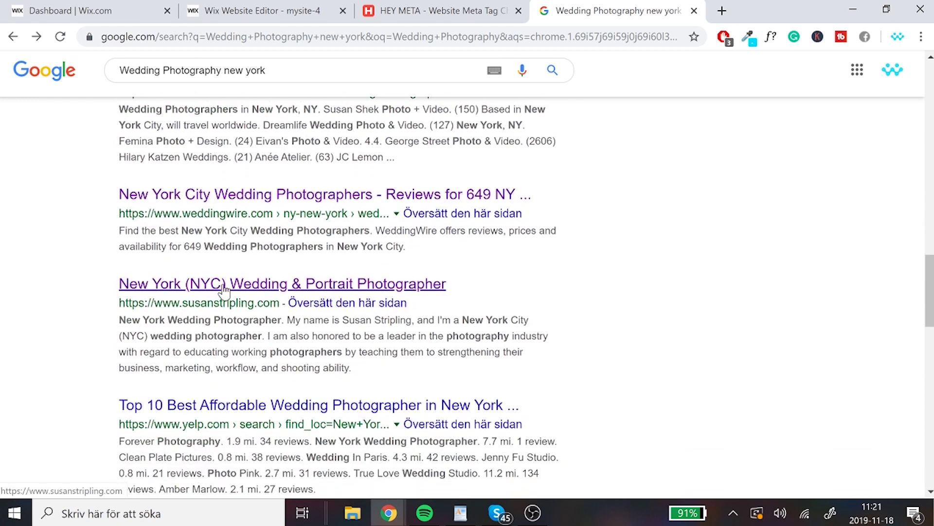
scroll(366, 295, "down", 6)
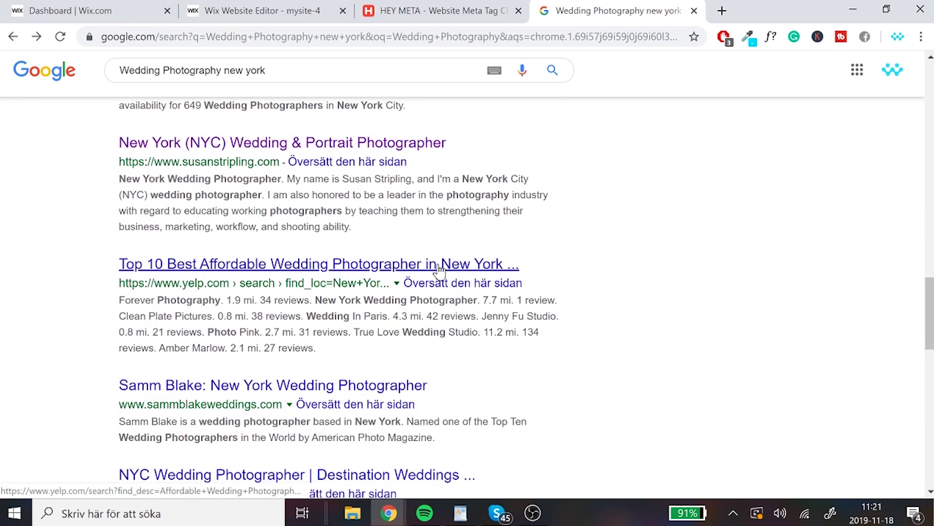
scroll(340, 265, "up", 7)
scroll(336, 278, "up", 1)
scroll(309, 321, "down", 2)
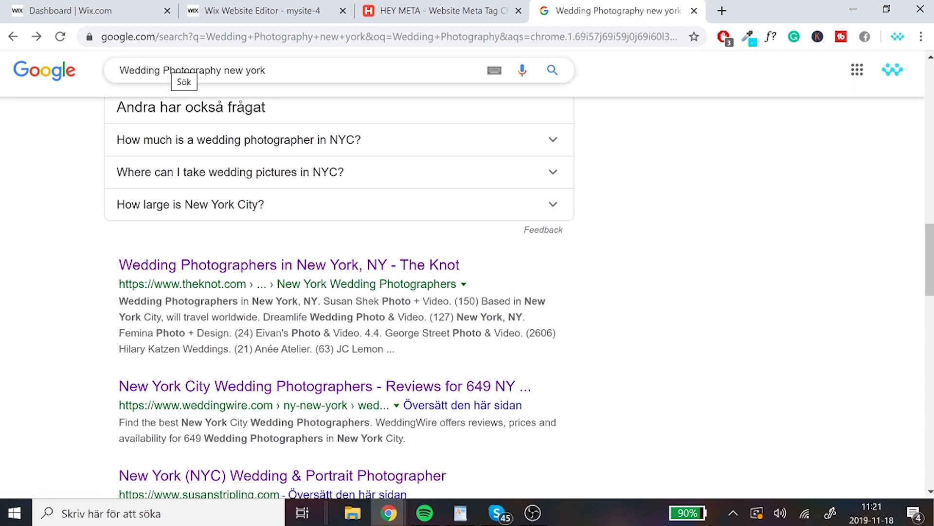
Search Google for just "Wedding Photography" in another new tab and look over the ads and local results.
left_click_drag(222, 70, 57, 76)
left_click_drag(729, 6, 722, 7)
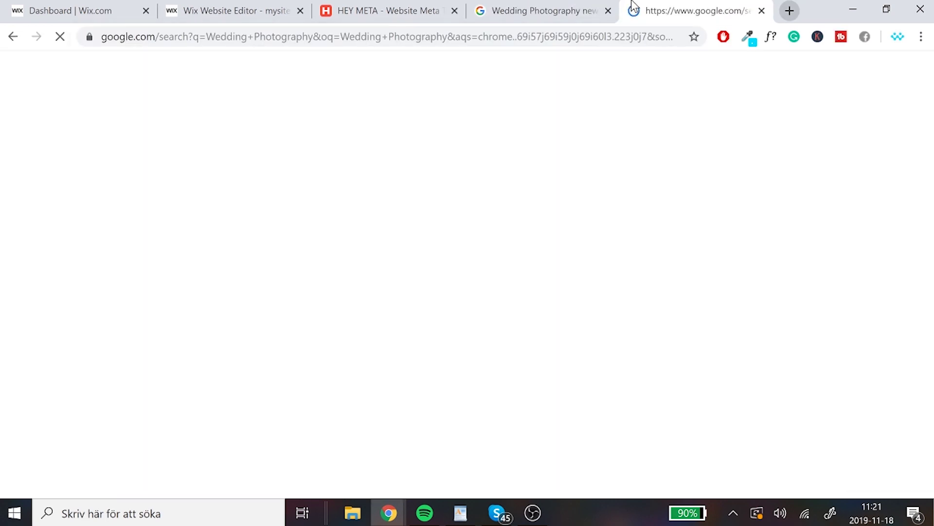
scroll(575, 184, "down", 3)
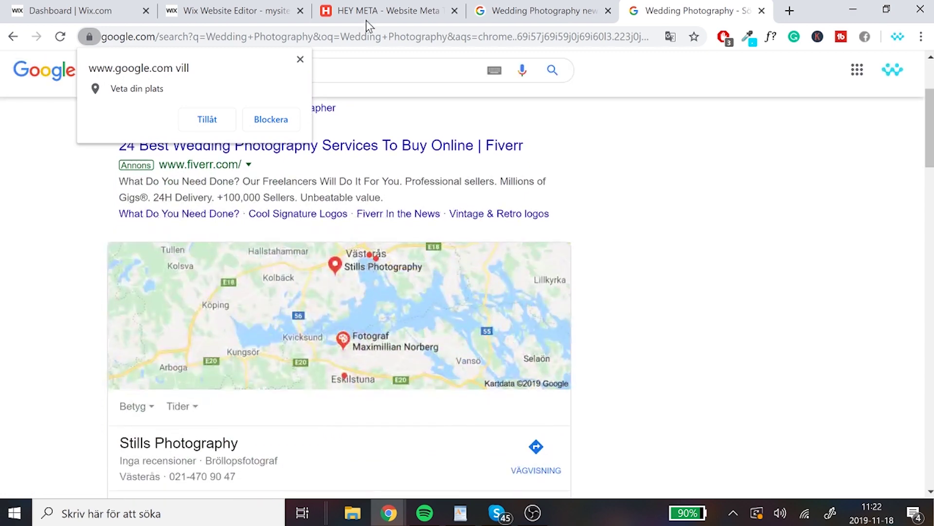
Dismiss the location request and look over the organic results, videos and related questions for the general "Wedding Photography" search.
left_click(300, 59)
scroll(274, 253, "down", 1)
scroll(274, 253, "down", 3)
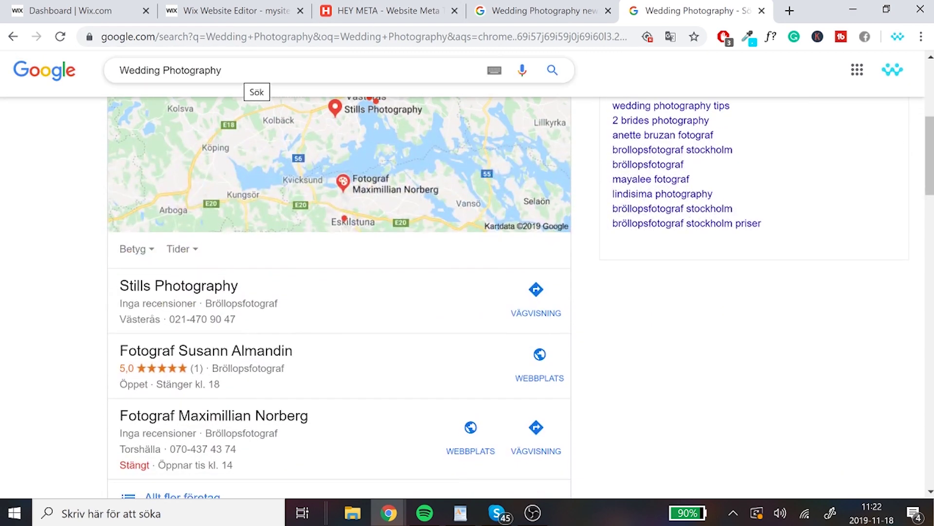
scroll(107, 325, "down", 10)
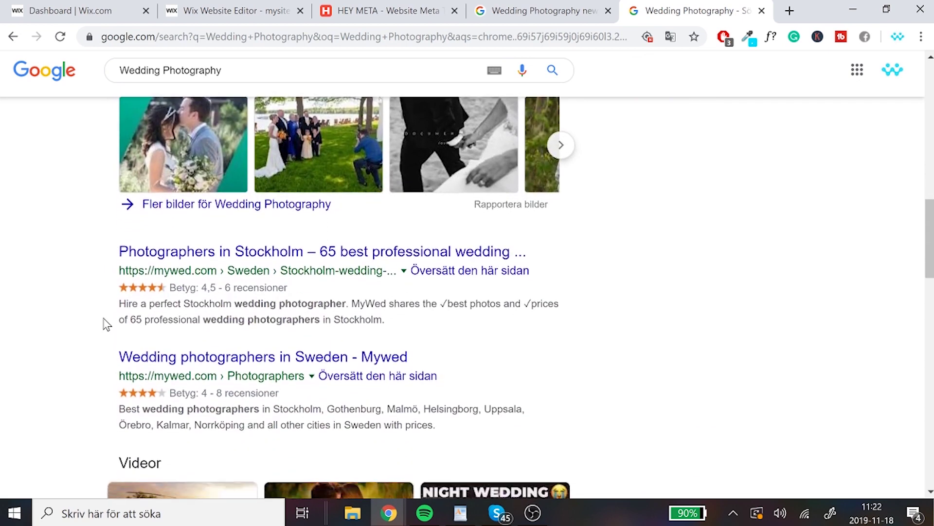
scroll(98, 313, "down", 8)
scroll(98, 309, "down", 1)
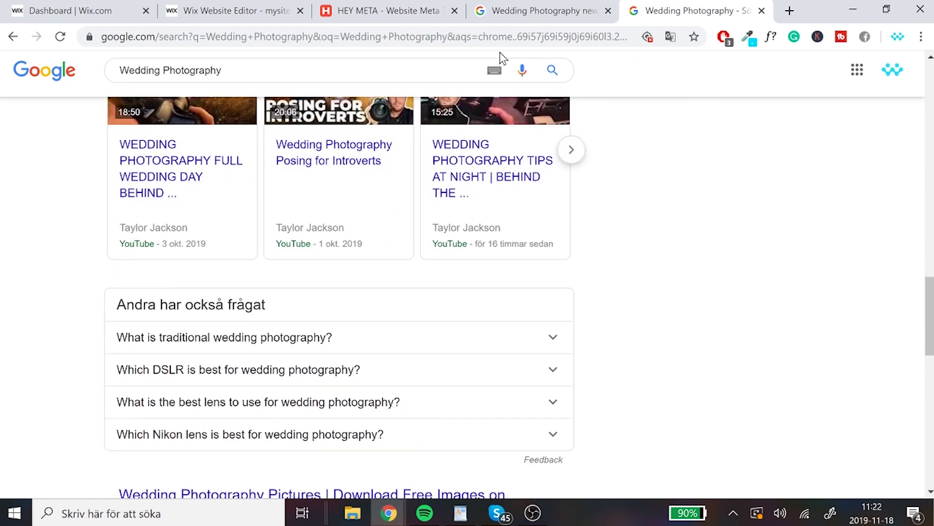
scroll(704, 192, "up", 8)
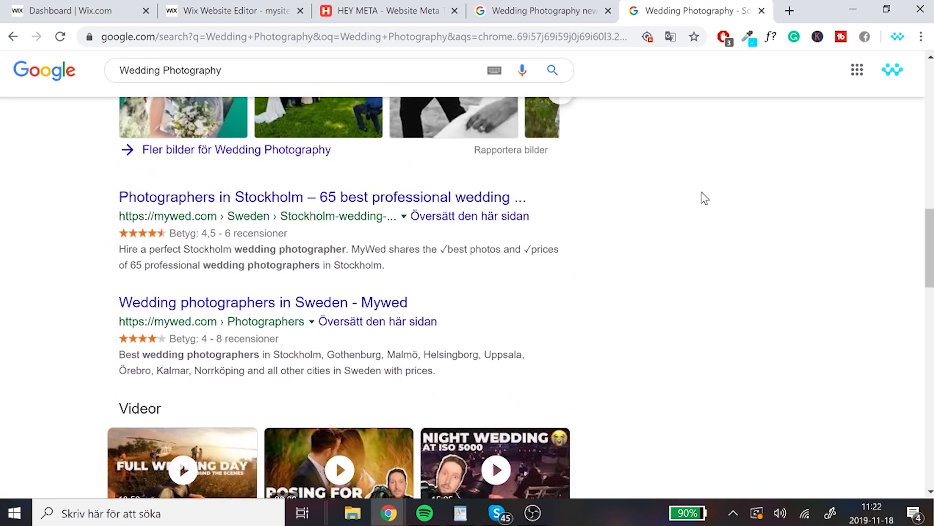
scroll(705, 197, "up", 10)
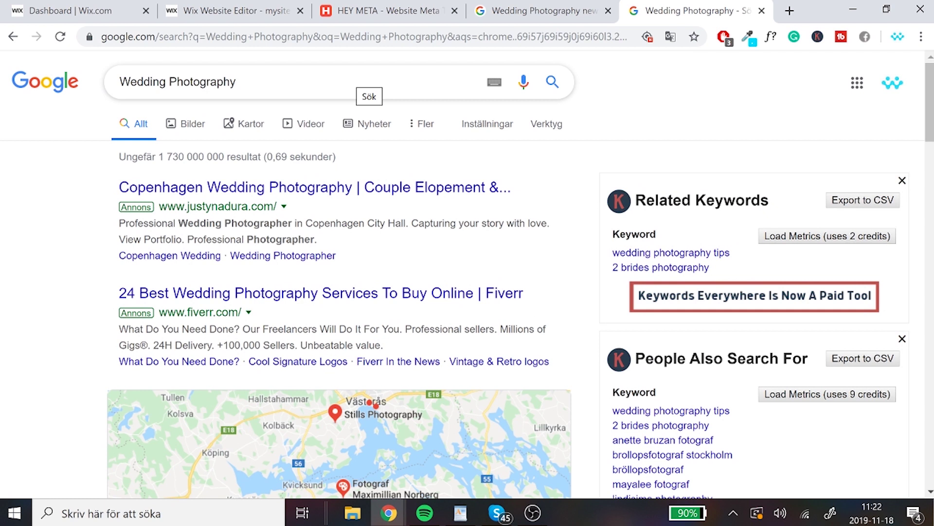
left_click(239, 81)
left_click_drag(238, 82, 51, 211)
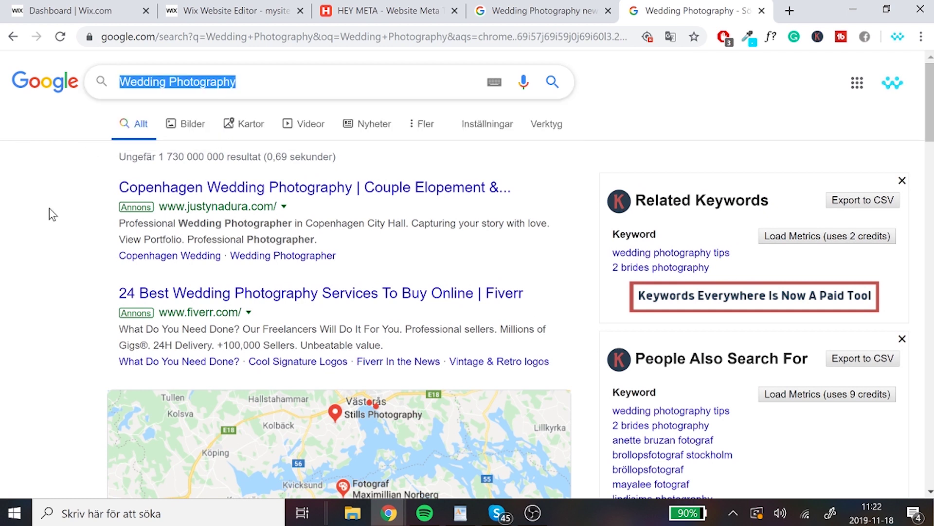
left_click(50, 211)
left_click_drag(239, 82, 60, 270)
left_click(58, 114)
left_click(60, 270)
left_click_drag(238, 82, 119, 216)
left_click(119, 216)
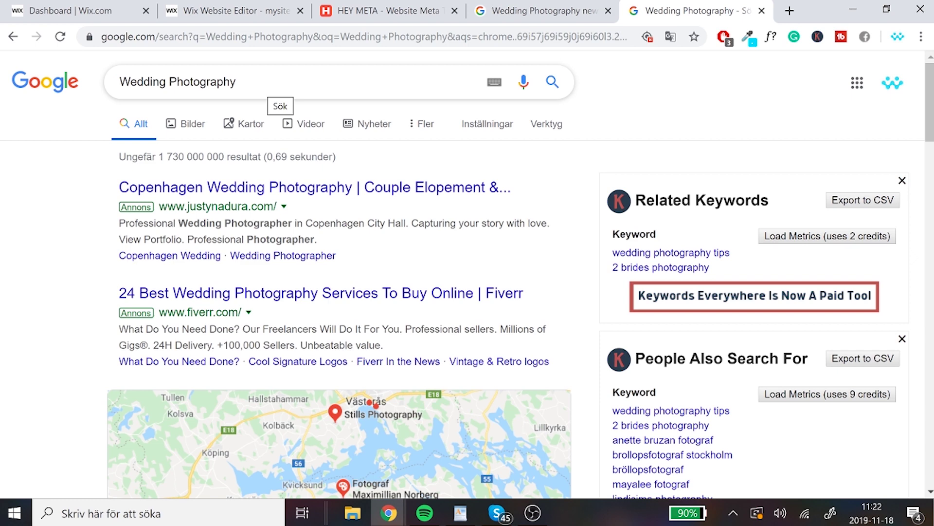
Return to the New York wedding photography results and highlight the location words "new york" in the search query.
left_click(540, 8)
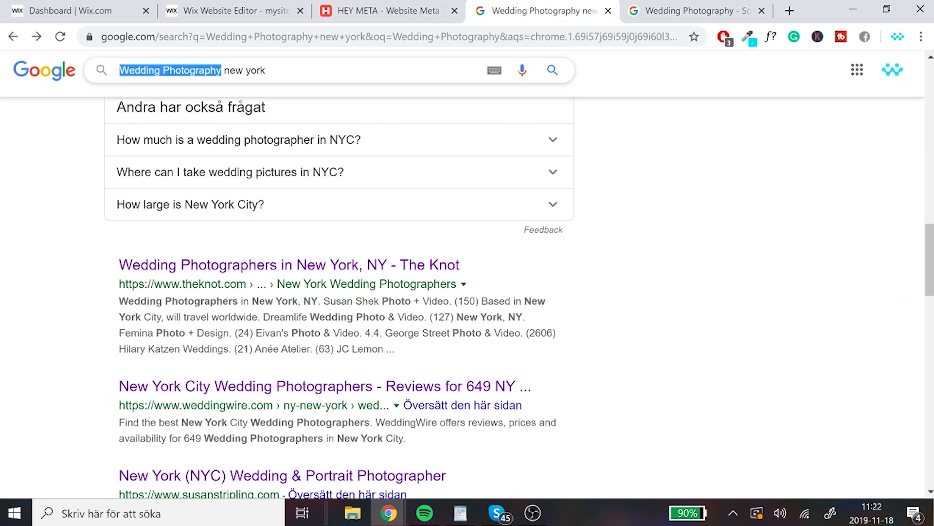
left_click(266, 70)
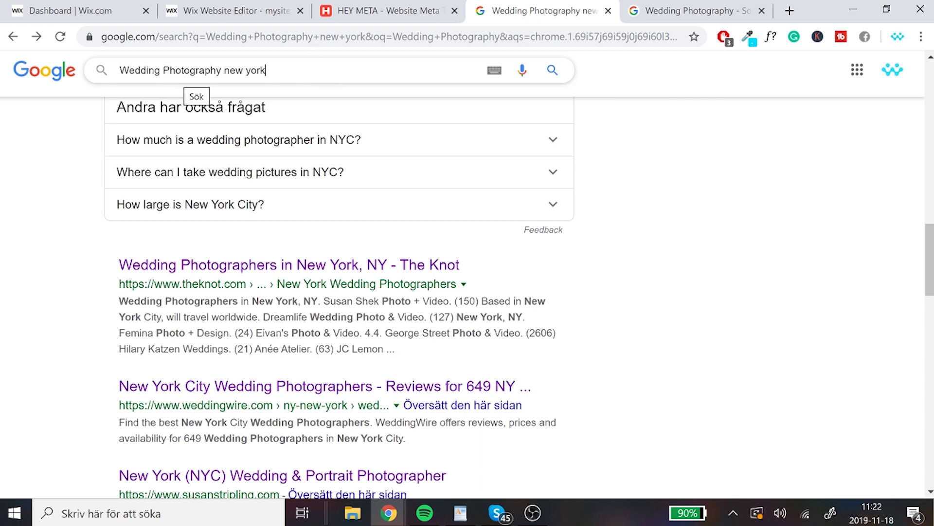
scroll(297, 265, "down", 3)
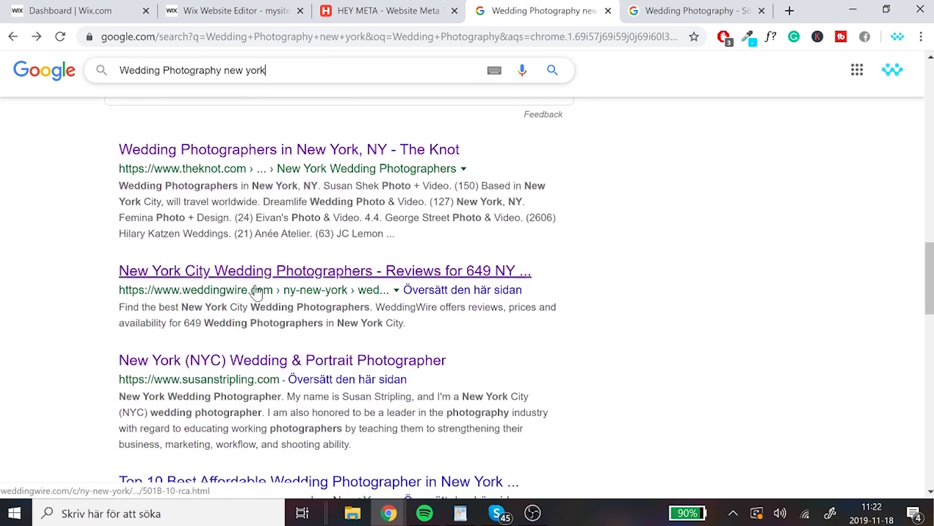
key("shift+Left")
key("shift+Left")
key("shift+Left")
key("shift+Left")
key("shift+Left")
key("shift+Left")
key("shift+Left")
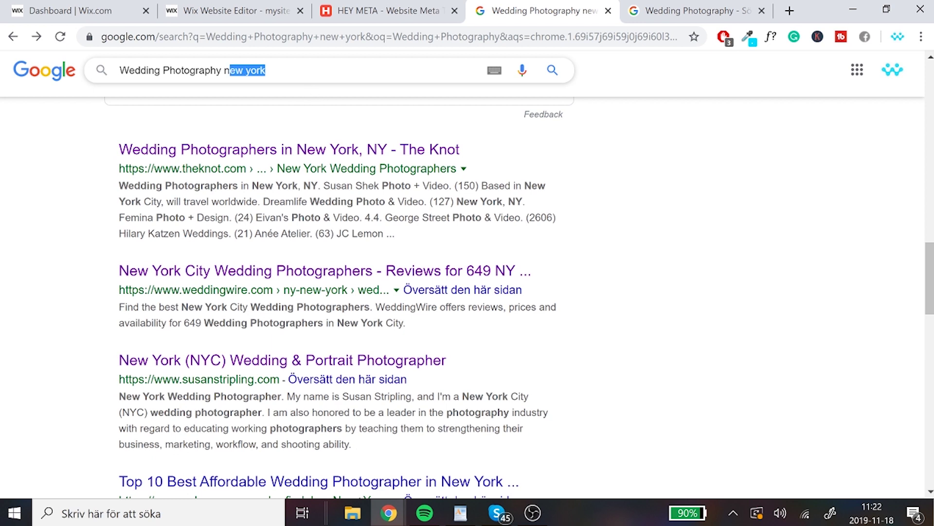
key("Right")
key("shift+Left")
key("shift+Left")
key("shift+Left")
key("shift+Left")
key("shift+Left")
key("shift+Left")
key("shift+Left")
left_click(104, 159)
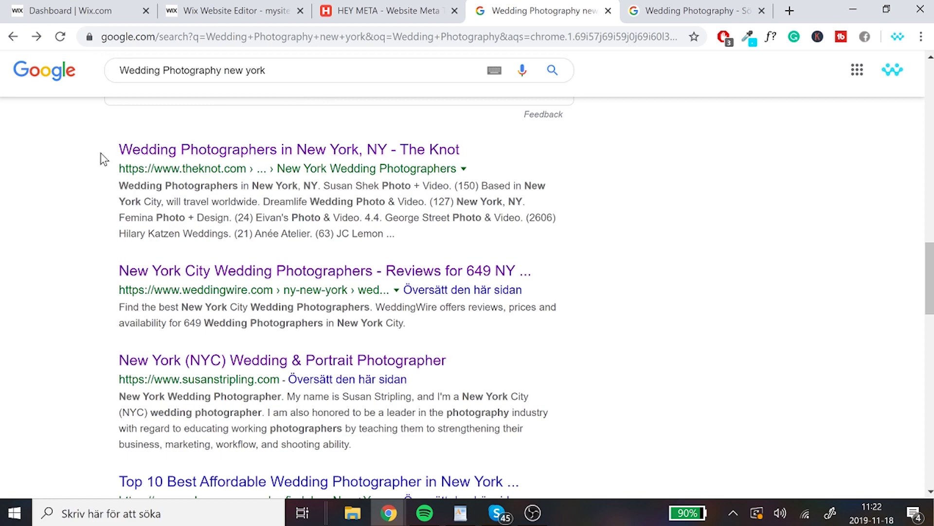
Review the New York results again, from the ads down to the organic listings of The Knot and WeddingWire.
scroll(102, 170, "up", 10)
scroll(93, 195, "up", 5)
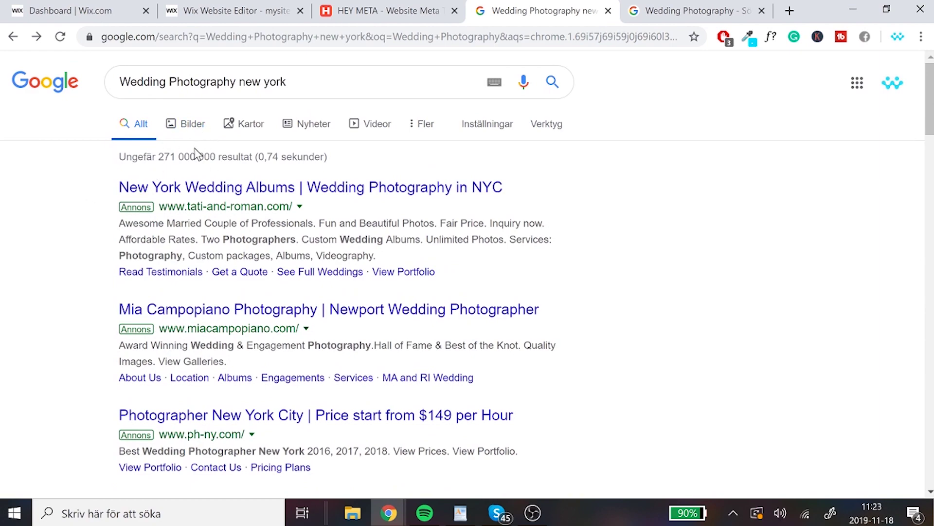
scroll(52, 271, "down", 15)
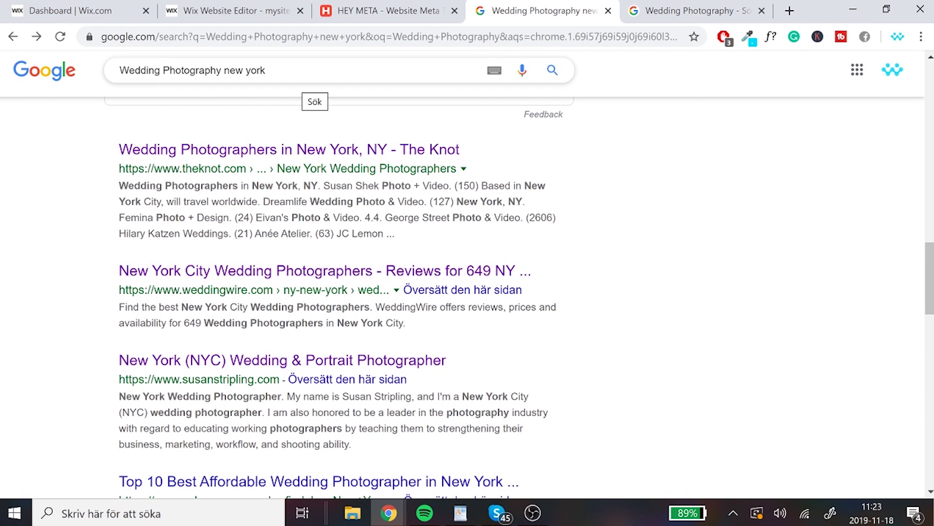
left_click(312, 76)
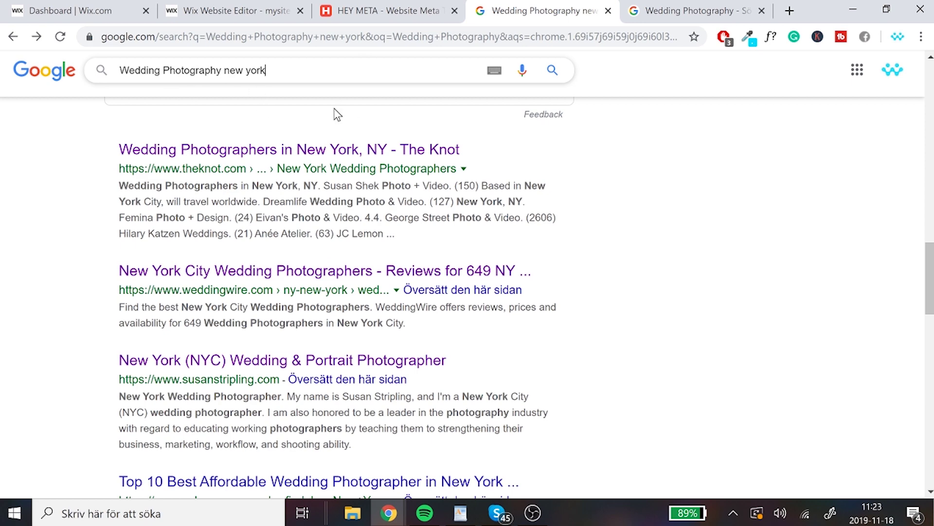
scroll(311, 200, "down", 1)
scroll(312, 201, "down", 3)
scroll(311, 200, "up", 5)
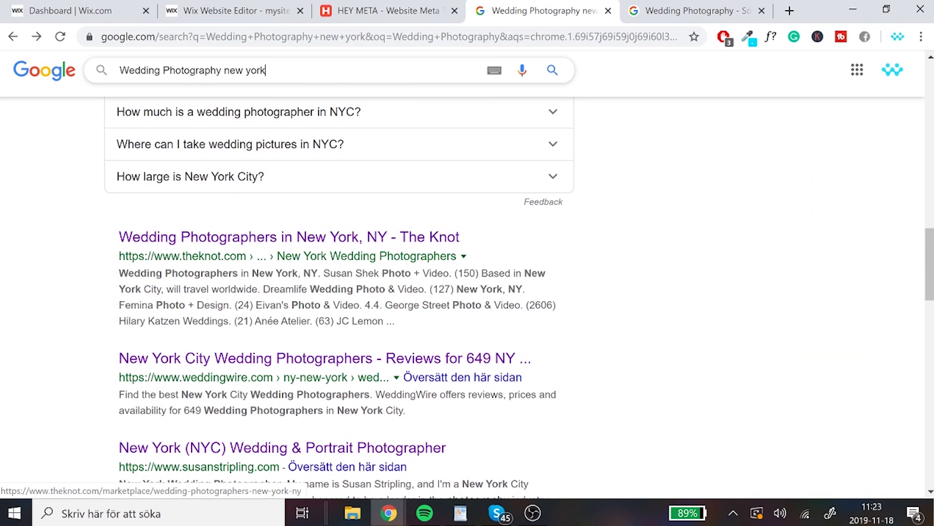
scroll(440, 316, "down", 3)
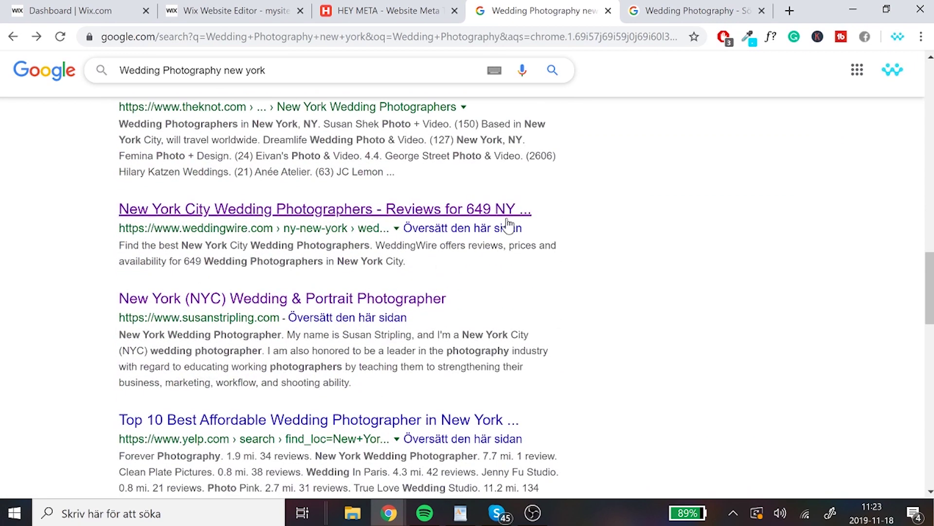
Copy the link address of the WeddingWire result with the truncated title and check that page's meta tags in HEY META.
left_click_drag(559, 209, 463, 210)
left_click(555, 209)
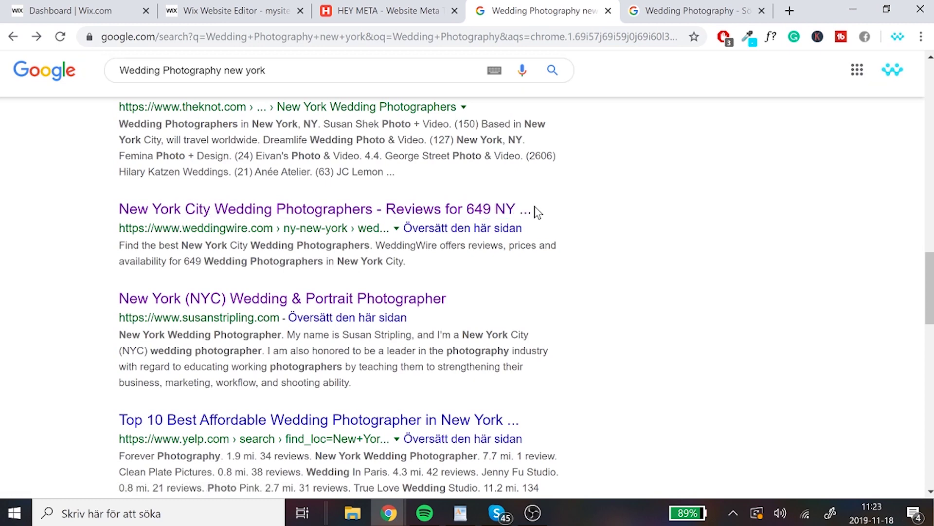
right_click(185, 213)
left_click(183, 295)
left_click(419, 9)
left_click(409, 217)
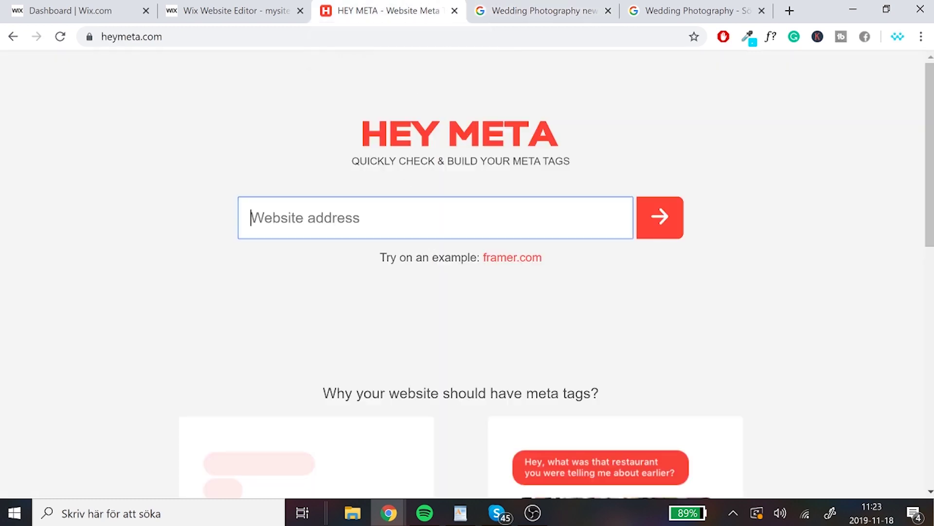
key("ctrl+v")
left_click(535, 10)
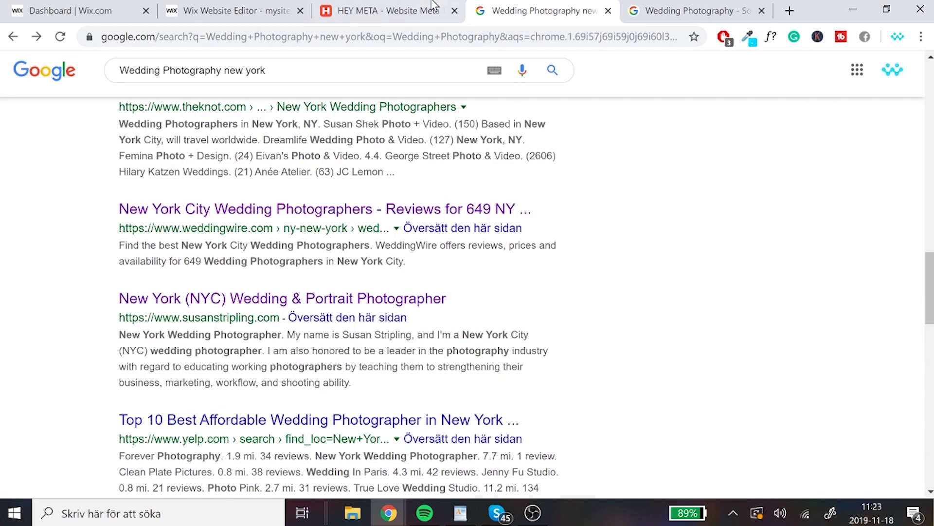
scroll(413, 317, "down", 2)
left_click(411, 7)
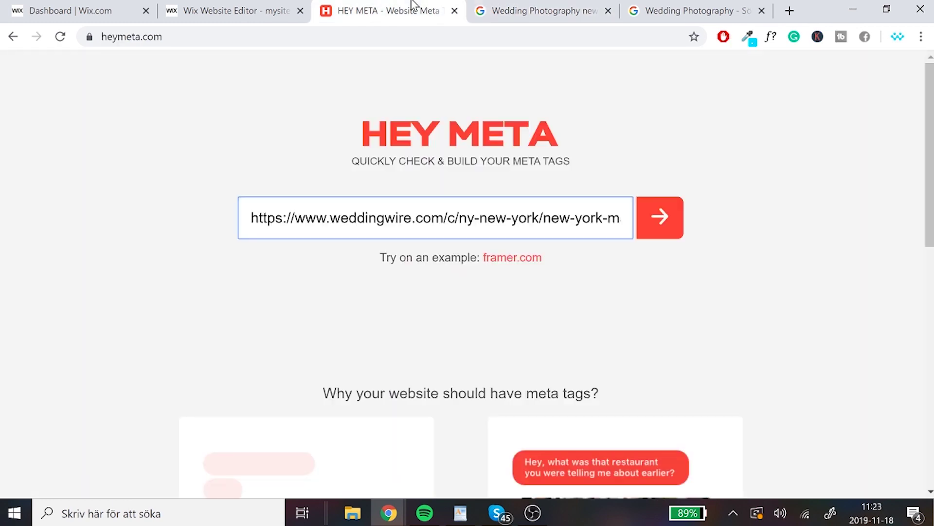
left_click(662, 206)
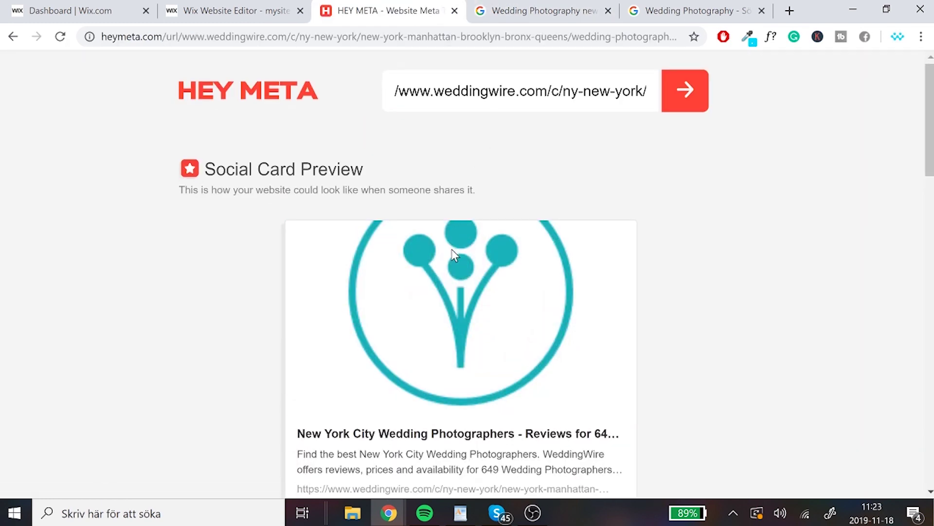
Read the full meta title and description of the WeddingWire page in the HEY META report.
scroll(451, 255, "down", 10)
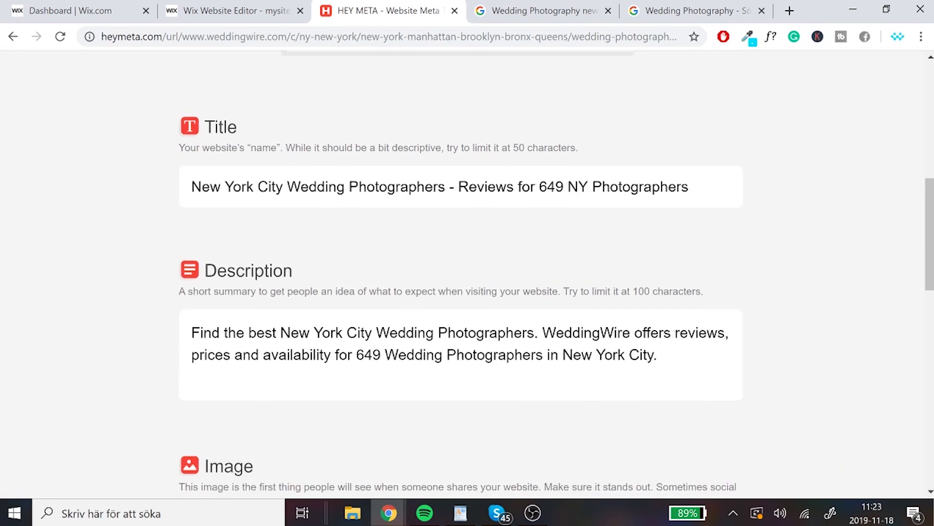
left_click_drag(201, 187, 563, 188)
left_click_drag(281, 333, 498, 355)
left_click(557, 225)
scroll(558, 226, "down", 1)
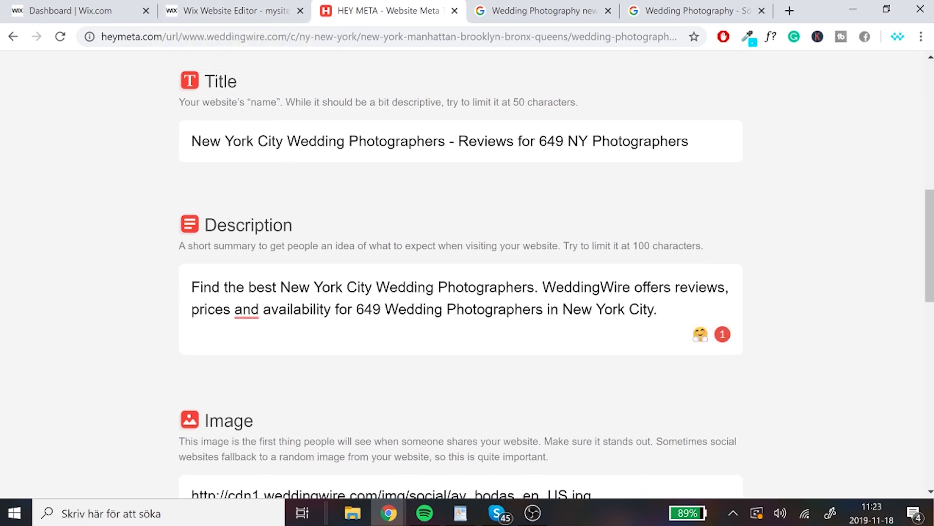
Copy the New York search phrase into the Wix page's SEO title as "Wedding Photography new york", dismissing the multiple-window edits dialog.
left_click(538, 4)
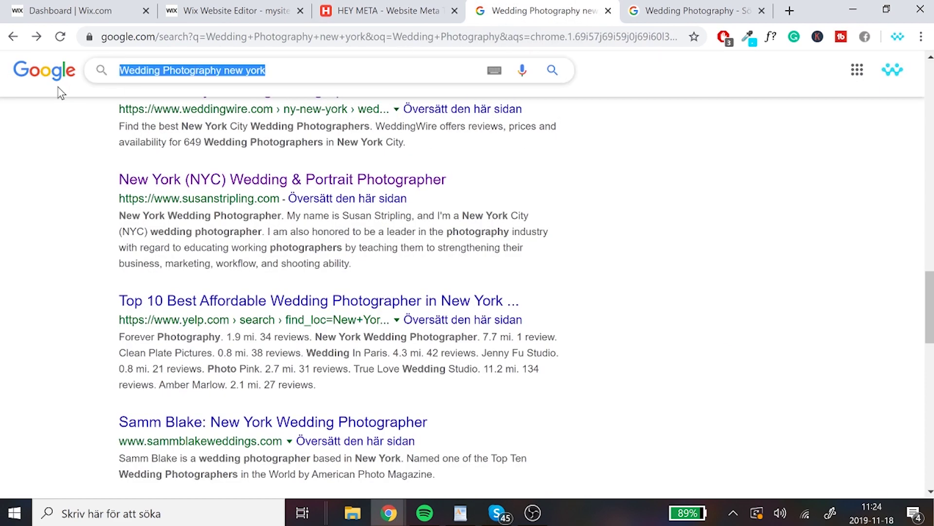
left_click(220, 10)
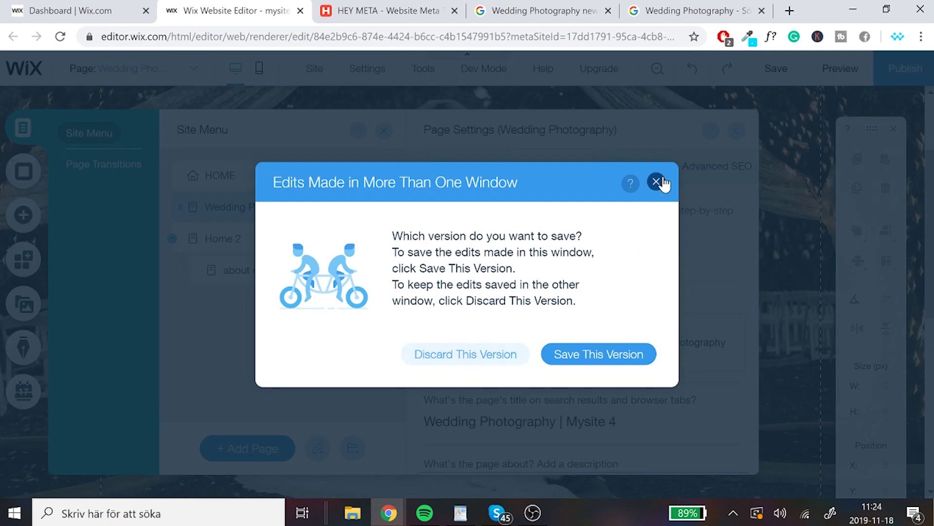
left_click(657, 183)
scroll(608, 292, "down", 4)
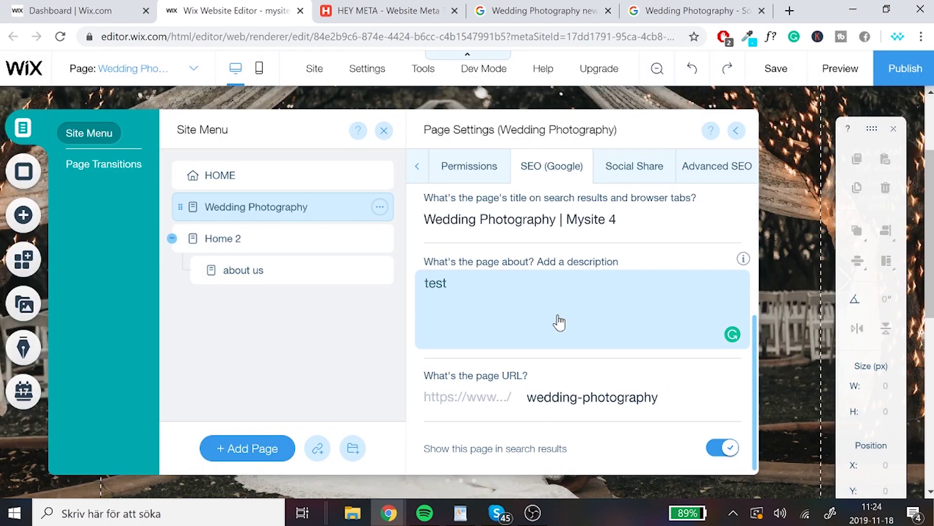
left_click(506, 221)
key("ctrl+a")
type("Wedding Photography new york")
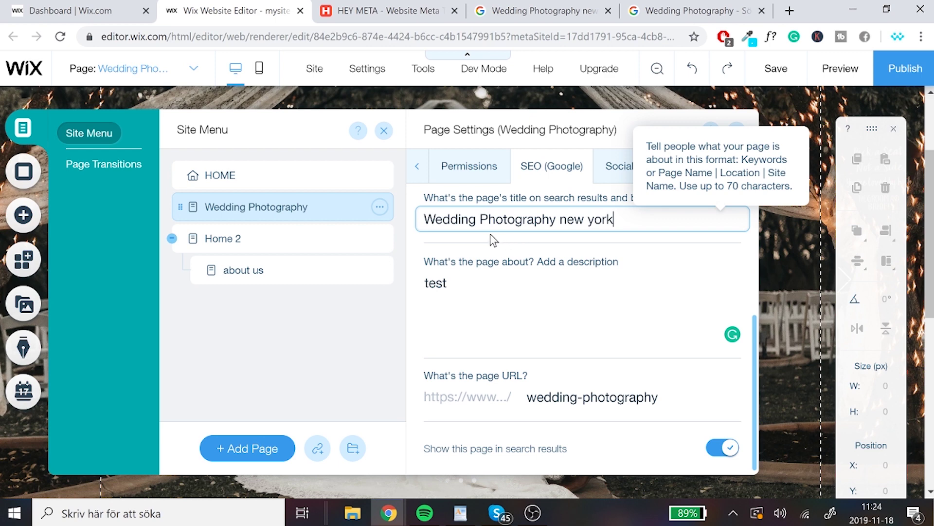
Reword the page's SEO title to "Wedding Photography in New York - NYC".
key("BackSpace")
type("N")
key("BackSpace")
type("Y in")
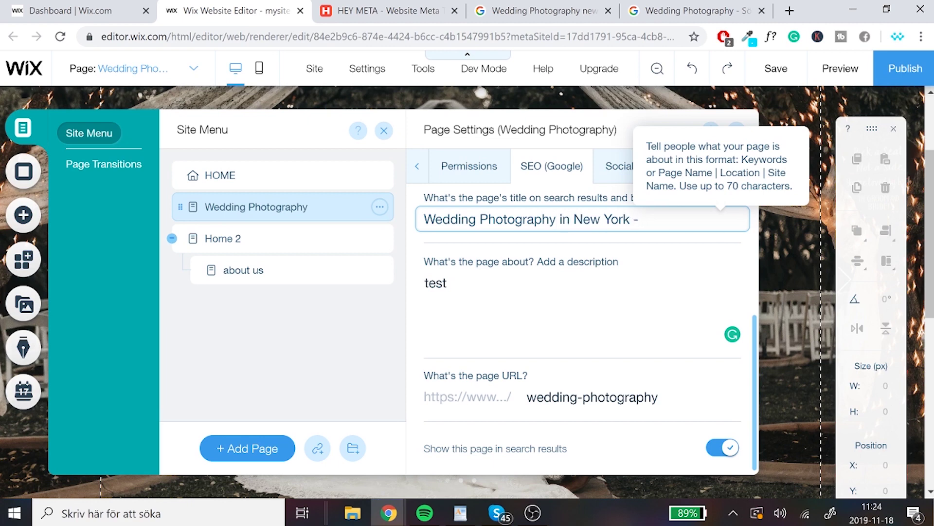
type("NYC")
Return to the Google results and study how The Knot, WeddingWire and the NYC portrait photographer word their titles.
left_click(591, 10)
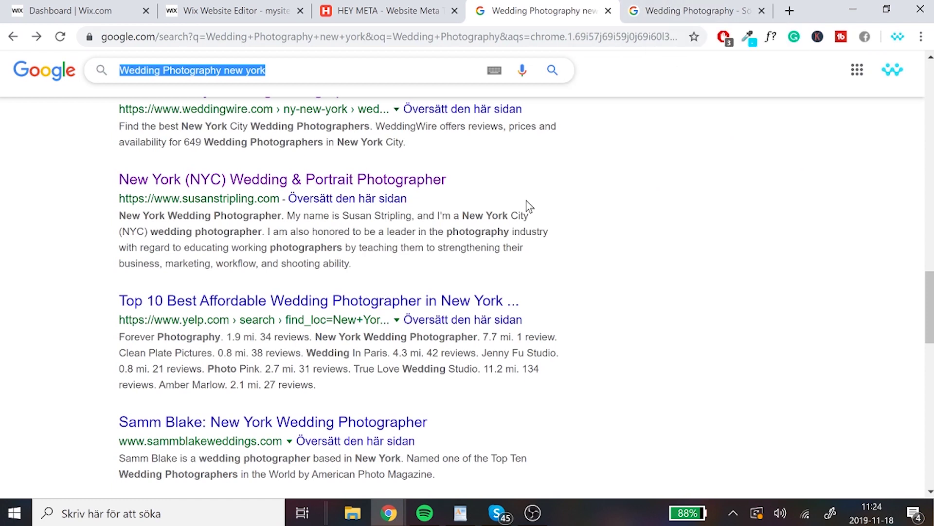
scroll(292, 266, "down", 2)
scroll(341, 204, "up", 3)
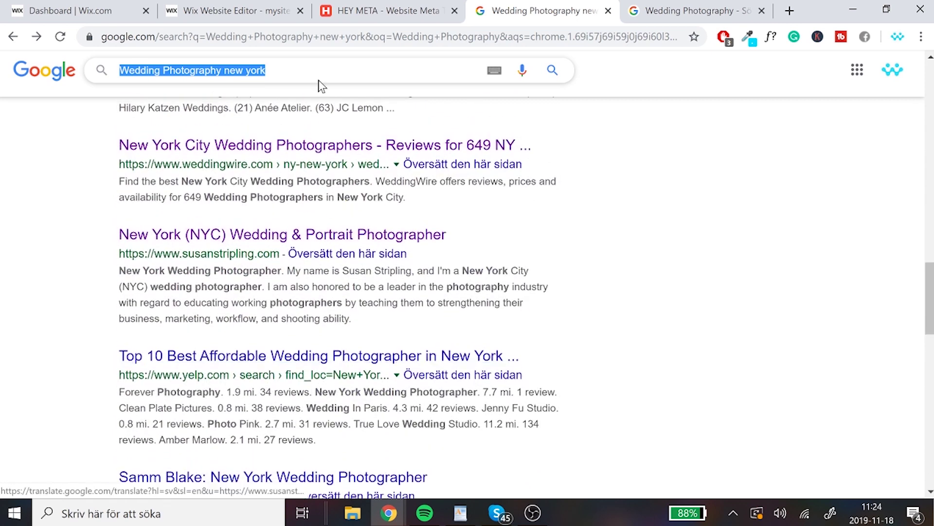
scroll(292, 288, "up", 5)
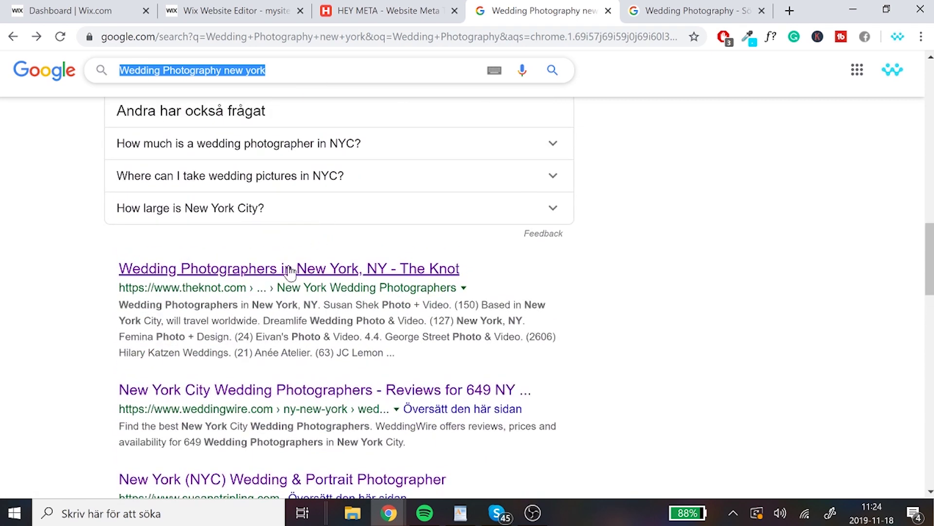
scroll(275, 291, "down", 2)
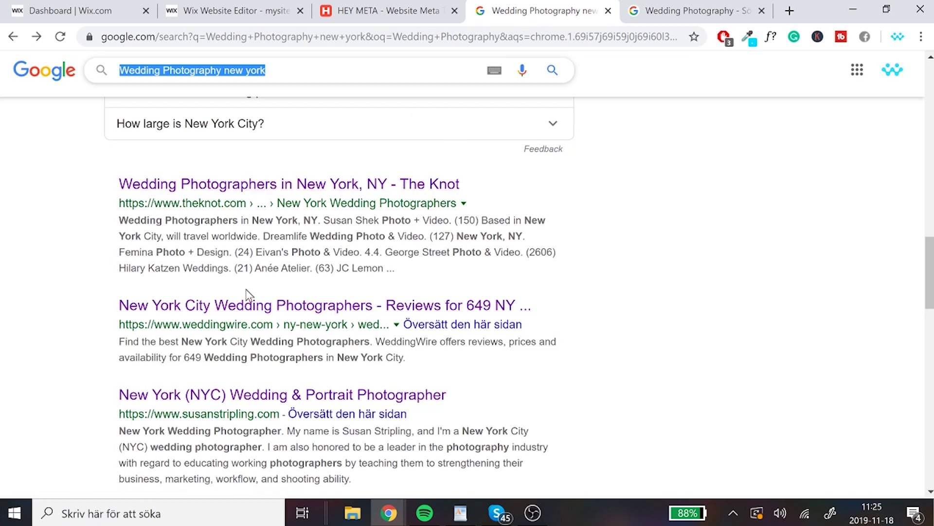
scroll(356, 249, "down", 1)
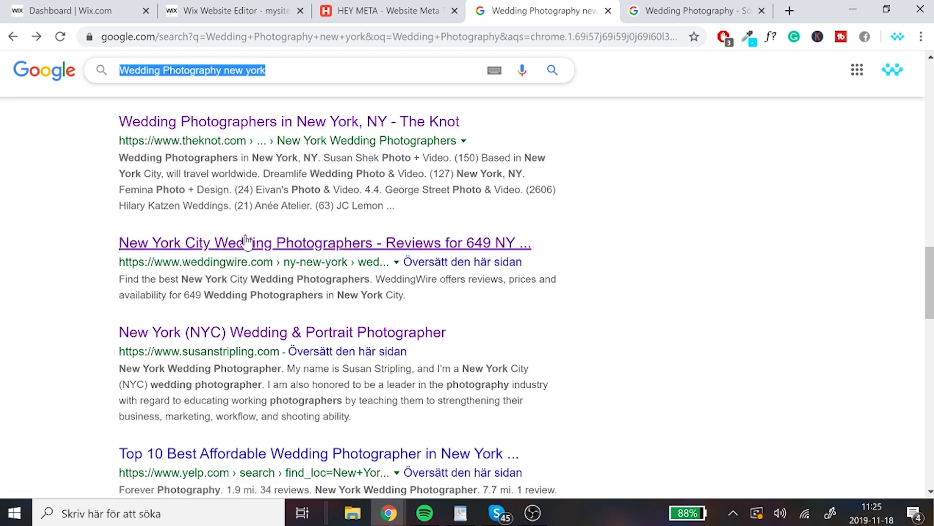
scroll(250, 230, "down", 1)
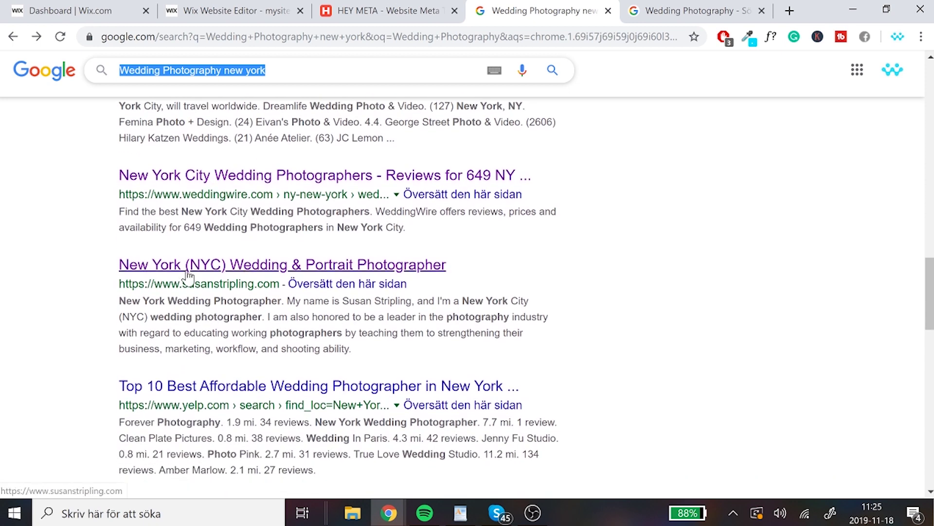
Return from the Google results to the Wix editor, dismiss the multiple-window edits dialog and prefix the page's SEO title with "#1".
scroll(171, 280, "down", 4)
scroll(171, 279, "up", 2)
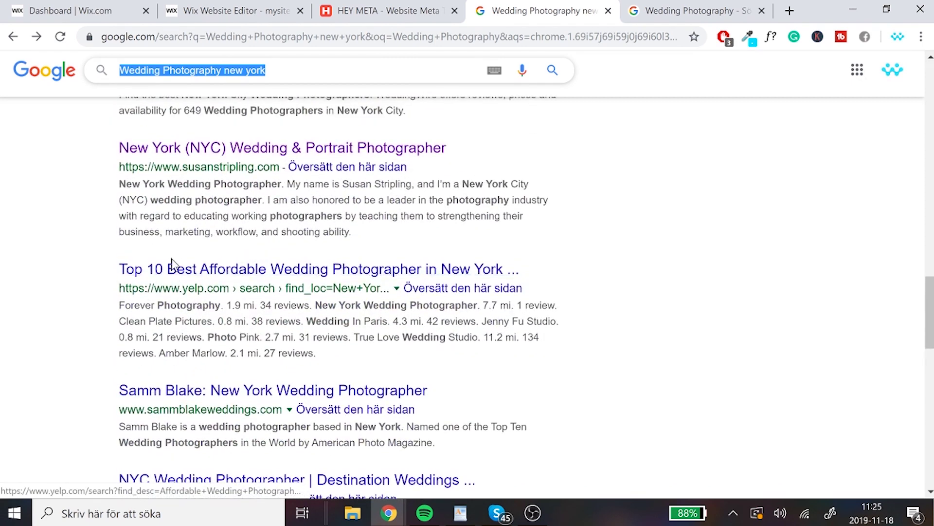
left_click(398, 5)
left_click(229, 11)
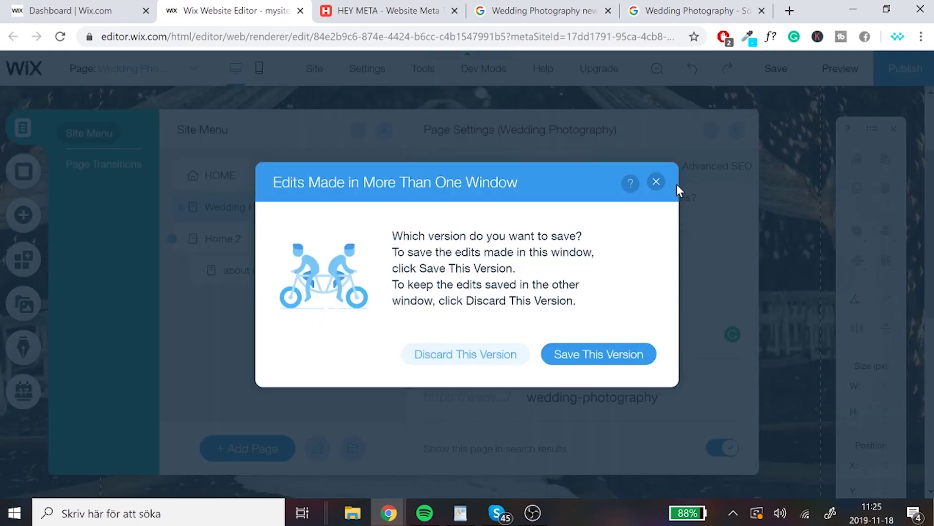
left_click(657, 181)
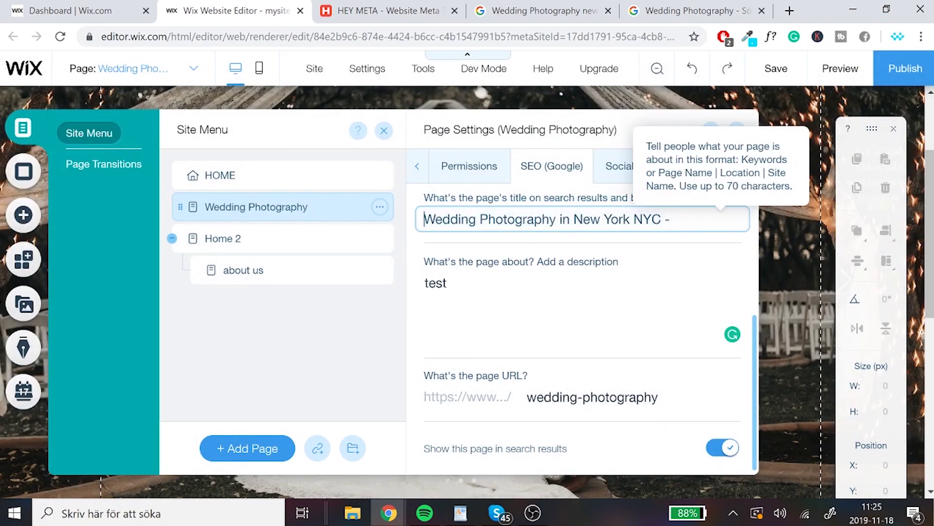
type("#1")
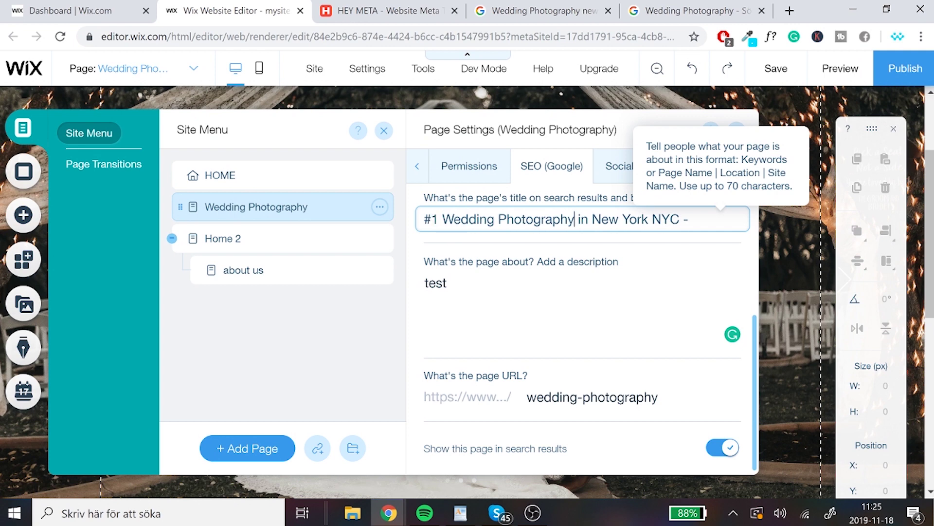
Reword the SEO title to "#1 Wedding Photography in New York (NYC) -" and dismiss the multiple-window edits dialog.
key("BackSpace")
type("er")
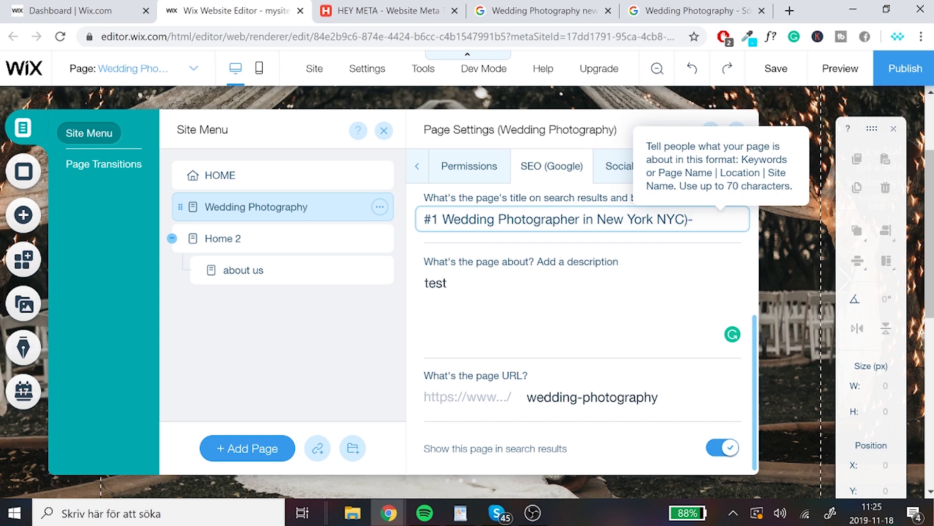
left_click(658, 219)
type("(")
left_click(693, 219)
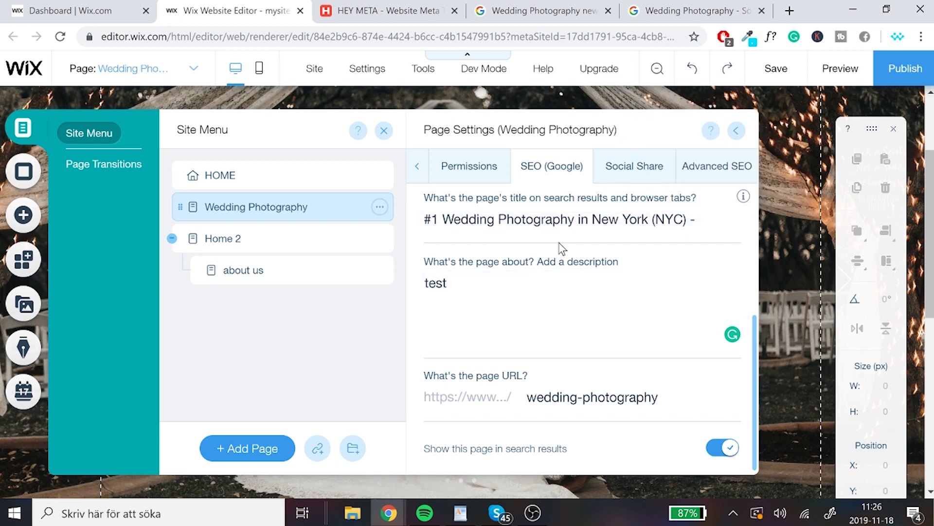
key("ctrl+s")
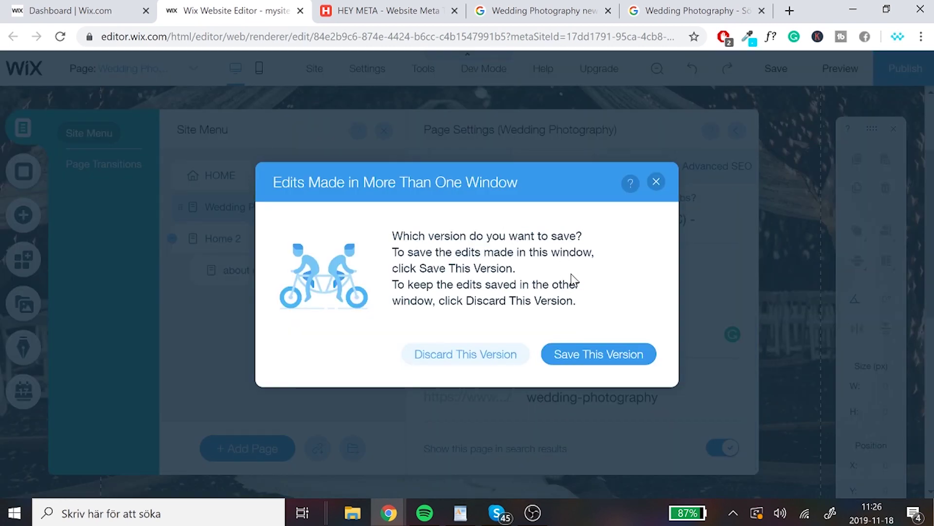
left_click(656, 182)
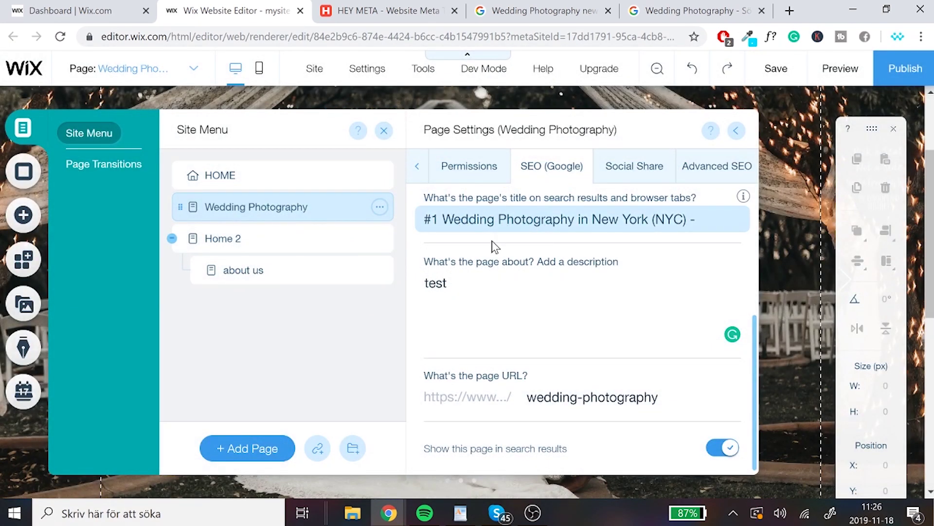
Append "From $550 per wedding" to the end of the page's SEO title.
left_click(539, 235)
left_click(622, 219)
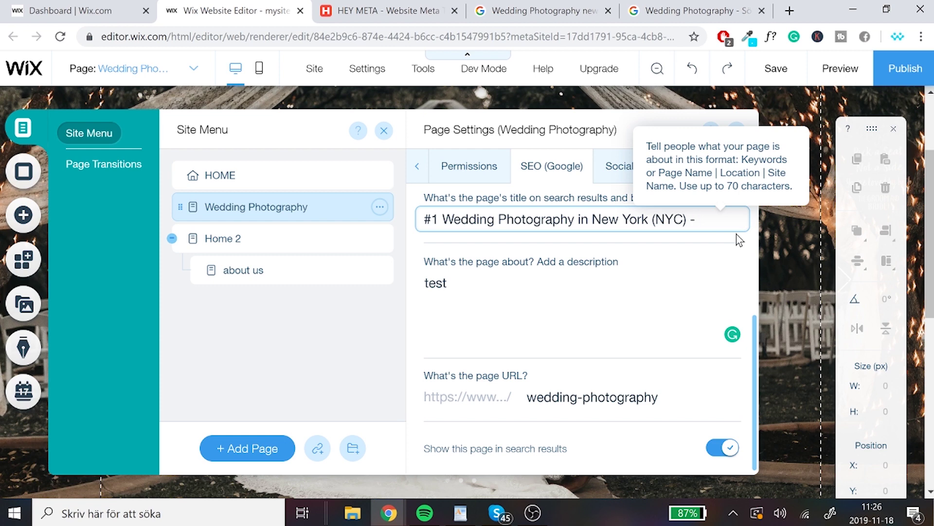
type("Fron")
type("m ")
type("$")
type("550")
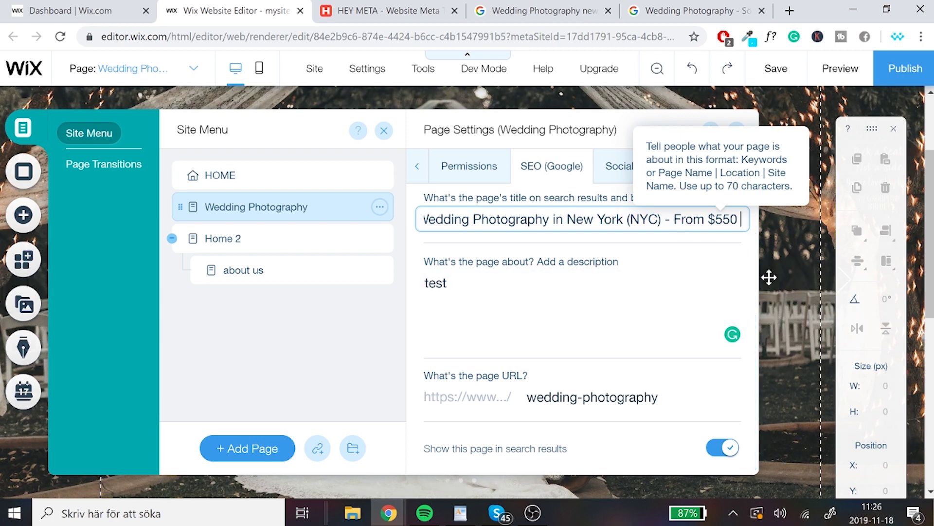
type("per wedding")
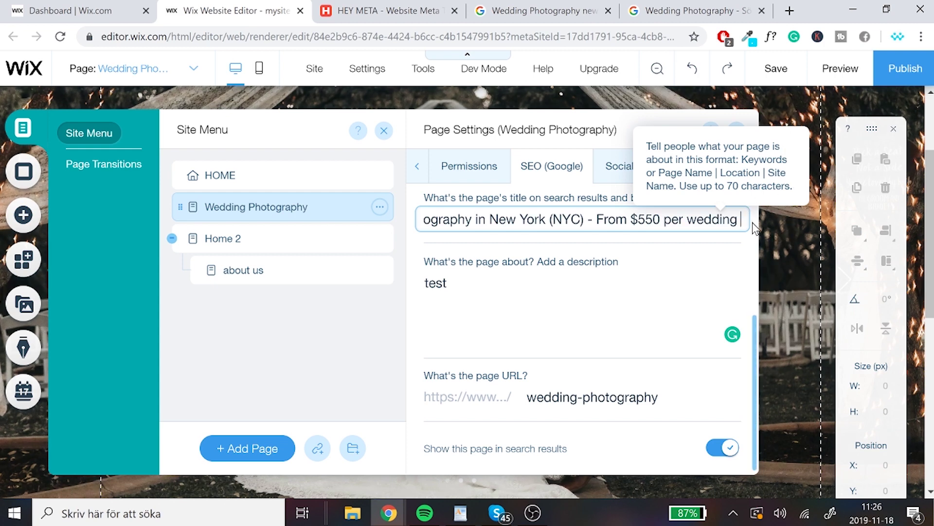
Capitalize the ending of the SEO title as "Per Wedding" and review the title from start to end.
key("BackSpace")
type("P")
key("BackSpace")
type("W")
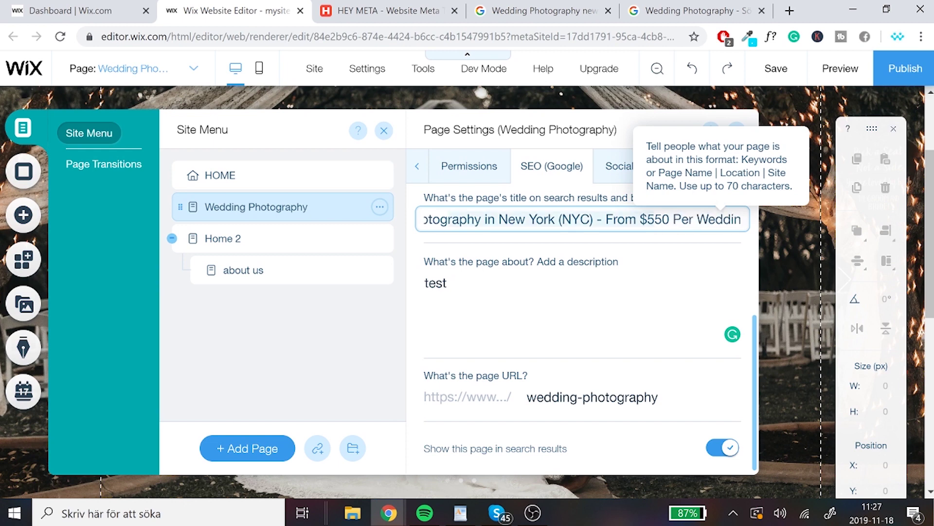
key("Home")
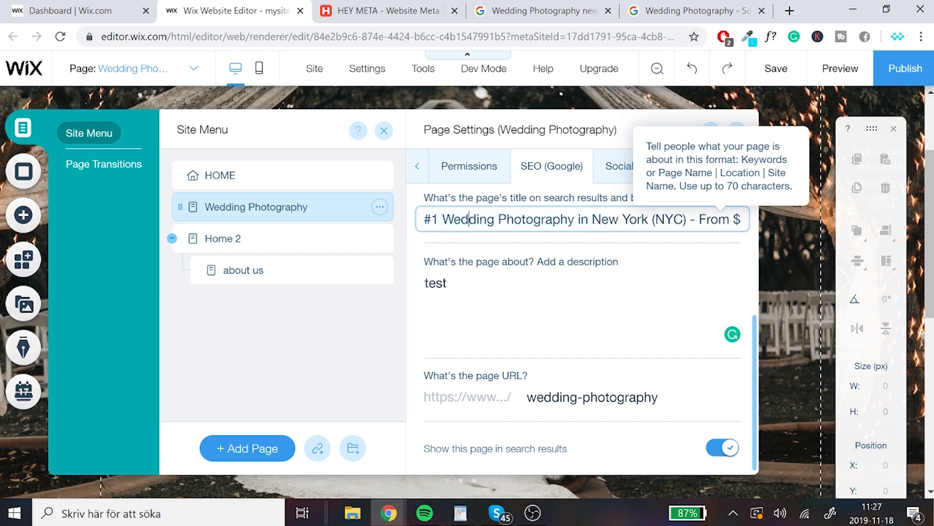
key("End")
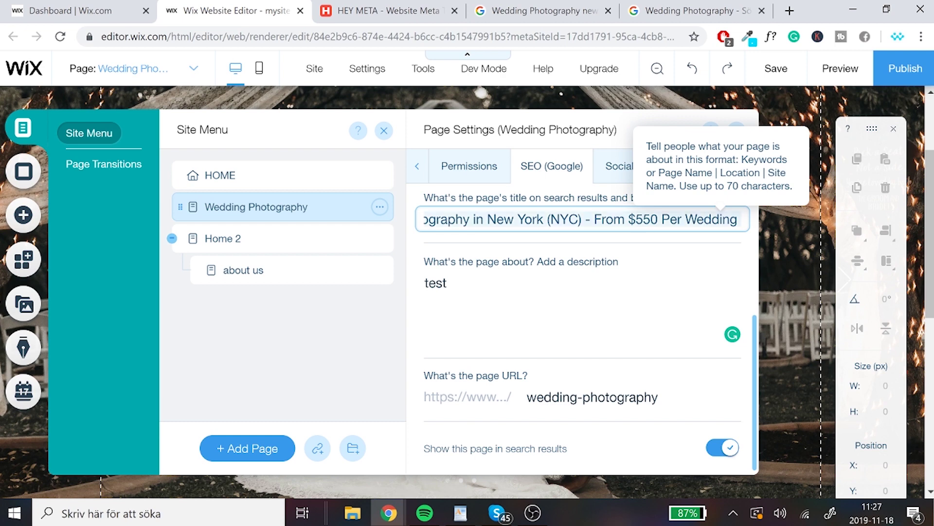
key("Home")
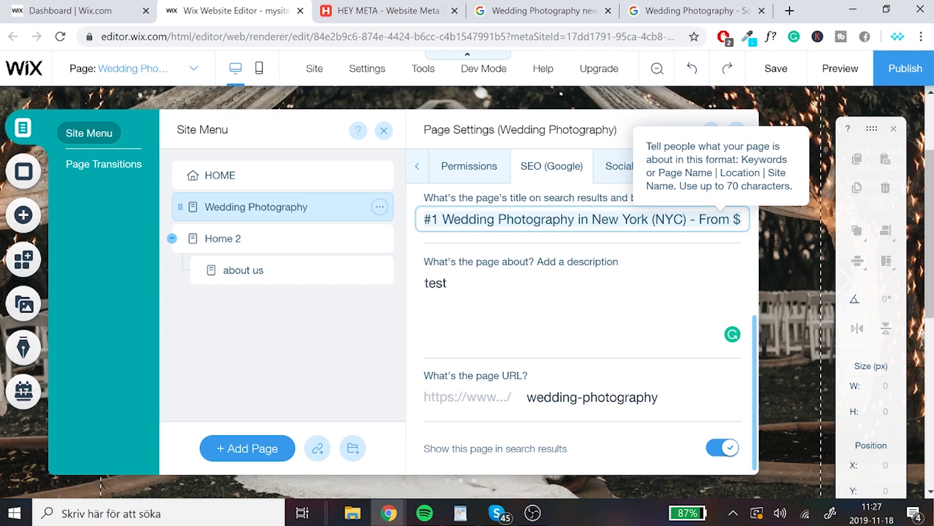
key("End")
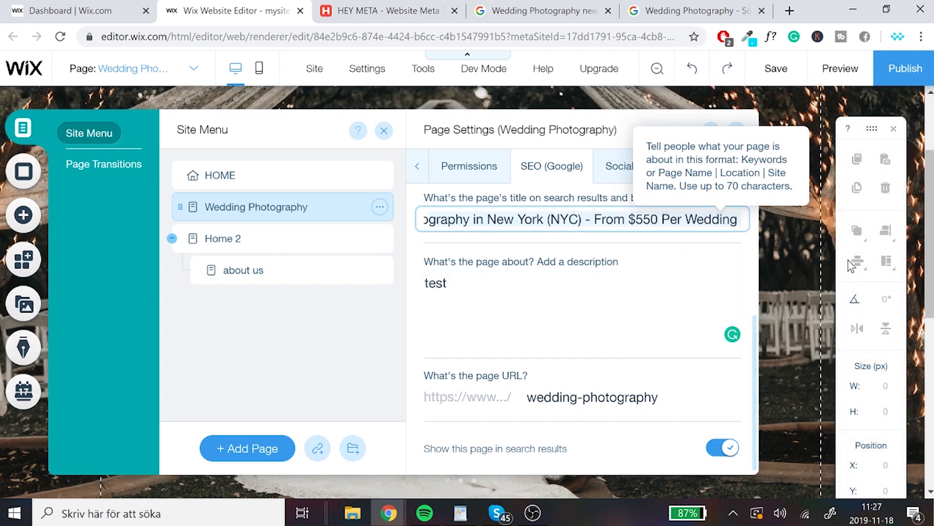
Copy the SEO title and open WordCounter in a new browser tab through a Google search for "word counter".
left_click(580, 219)
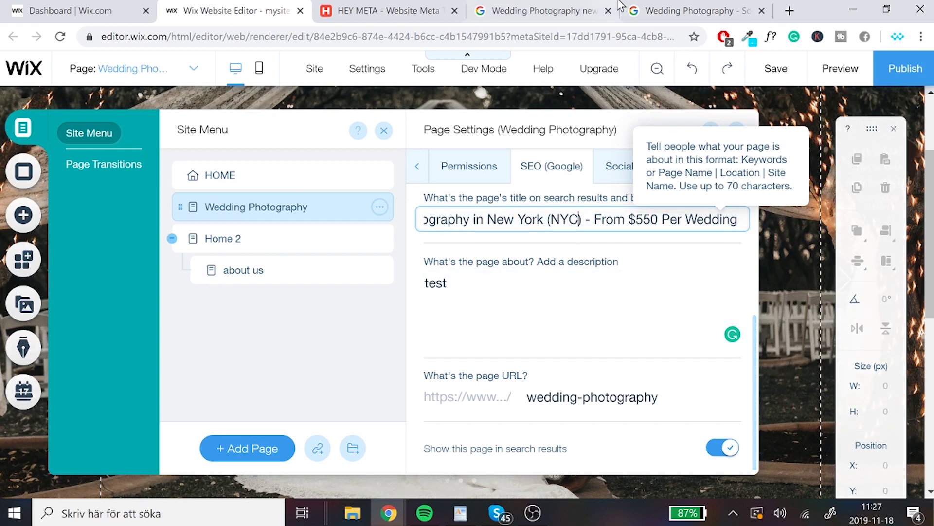
left_click(790, 10)
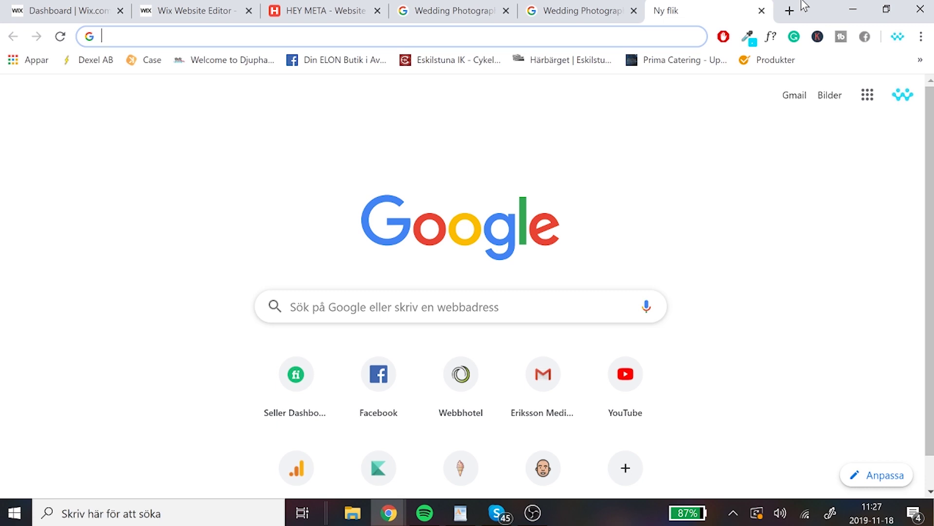
type("word counter")
key("Return")
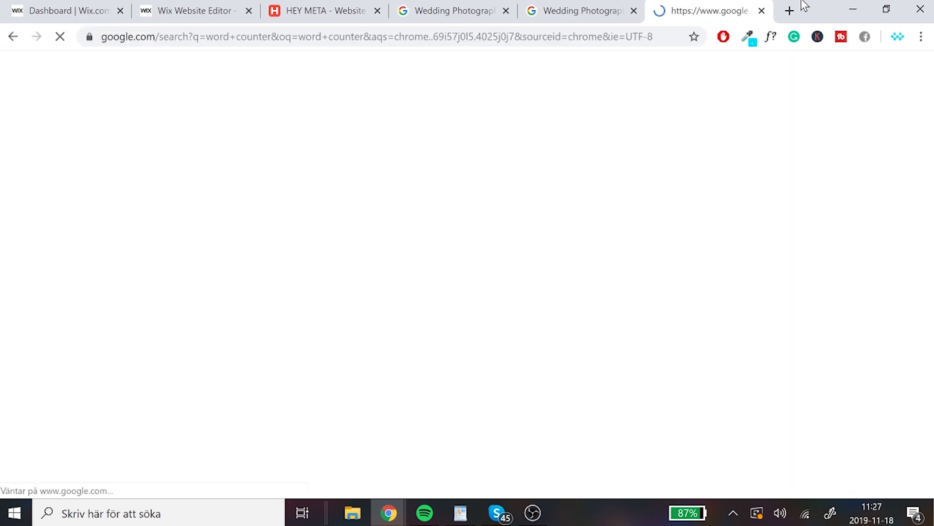
left_click(292, 188)
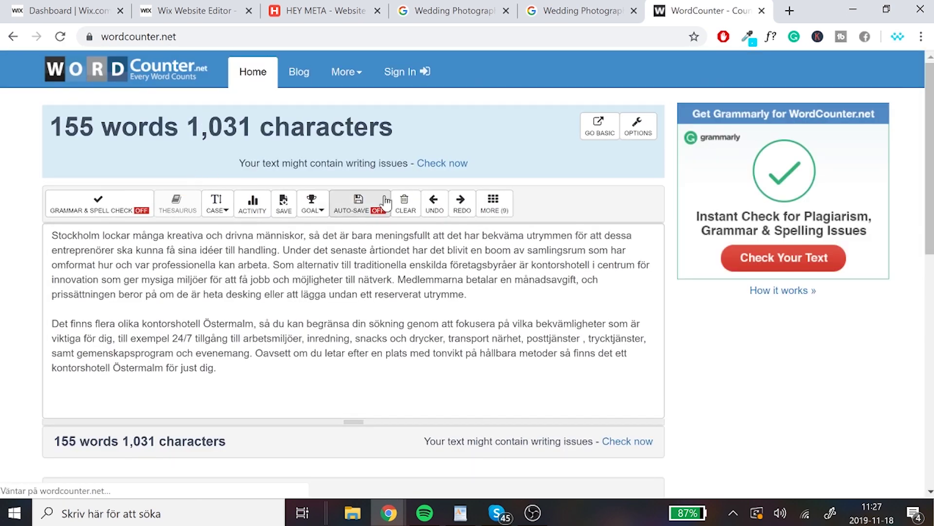
Replace the text in WordCounter with "#1 Wedding Photography in New York (NYC) - From $550 Per Wedding" and check its length.
left_click(399, 203)
type("#1 Wedding Photography in New York (NYC) - From $550 Per Wedding")
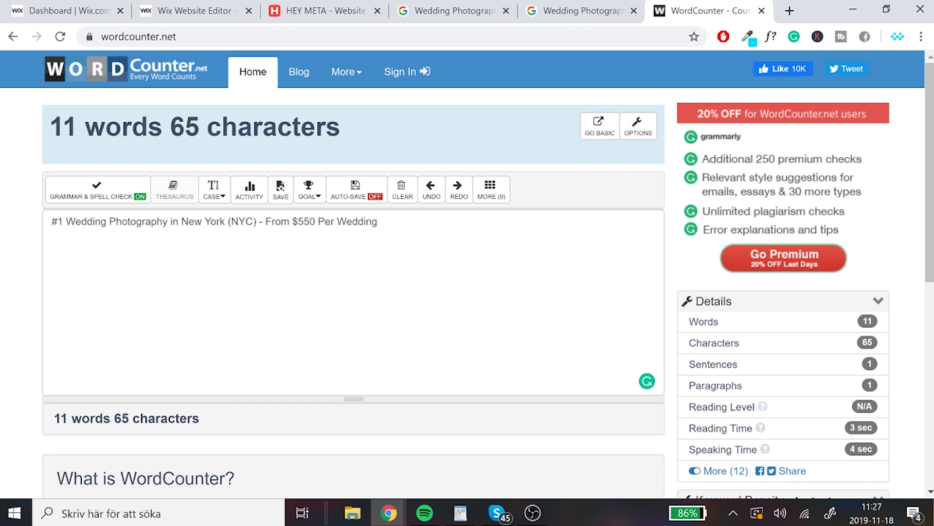
scroll(385, 224, "down", 8)
scroll(384, 224, "up", 8)
Remove the trailing dash and spaces after "Per Wedding" in WordCounter and select the whole title.
left_click(388, 225)
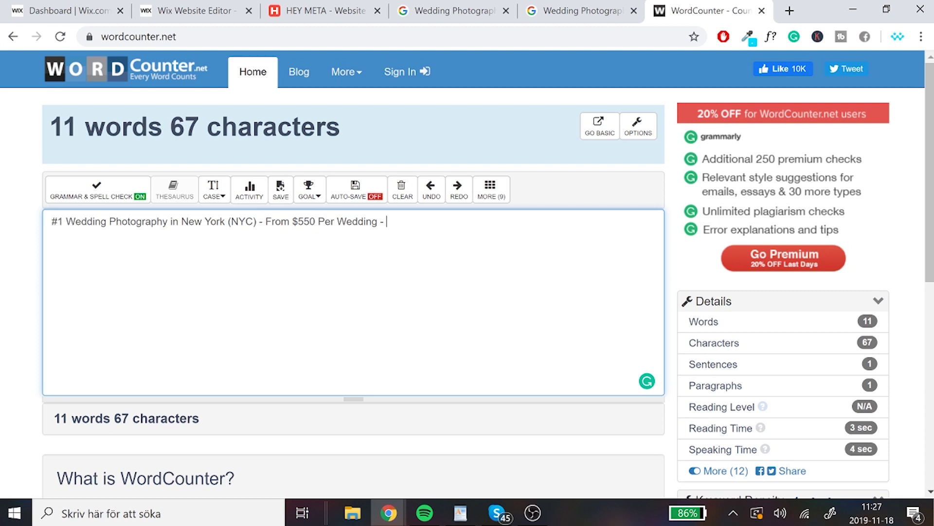
key("BackSpace")
key("BackSpace")
key("BackSpace")
key("ctrl+a")
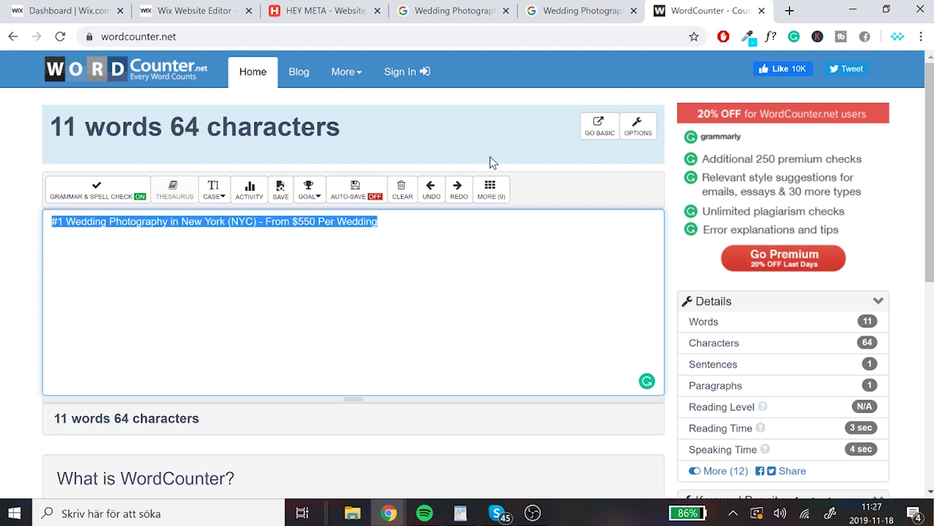
Compare HEY META's recommended title length with the title's character count in WordCounter.
left_click(325, 7)
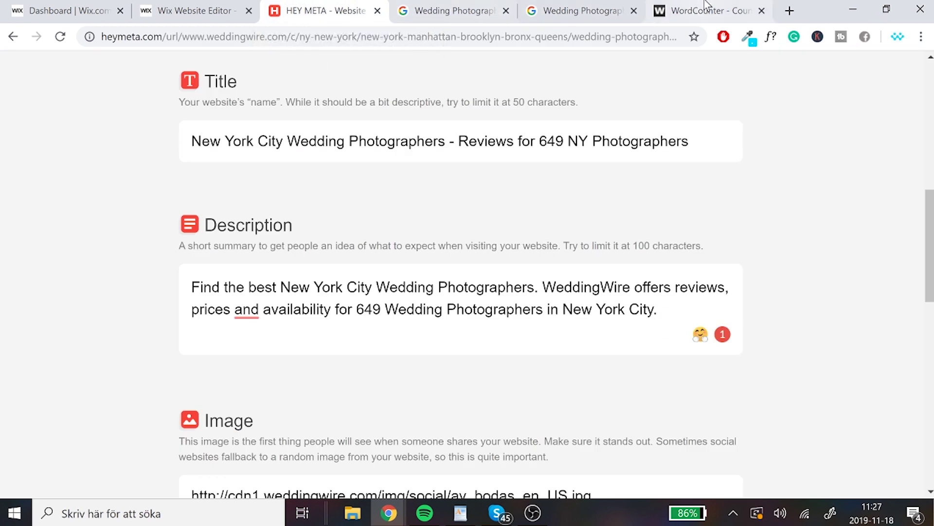
left_click(651, 5)
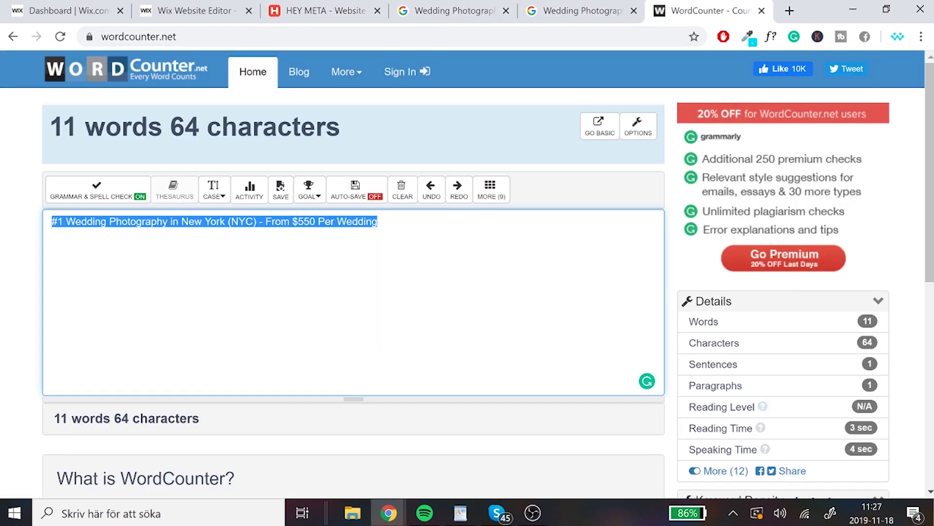
left_click(225, 222)
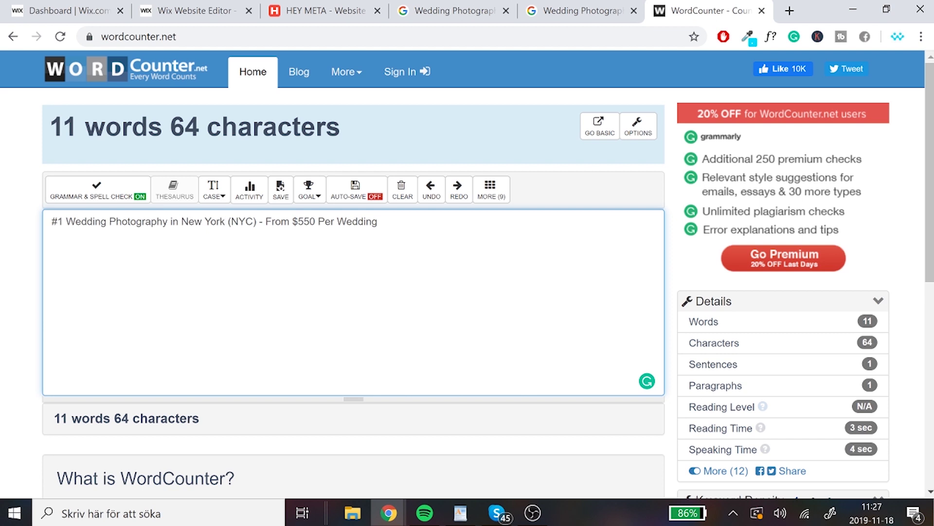
key("shift+Home")
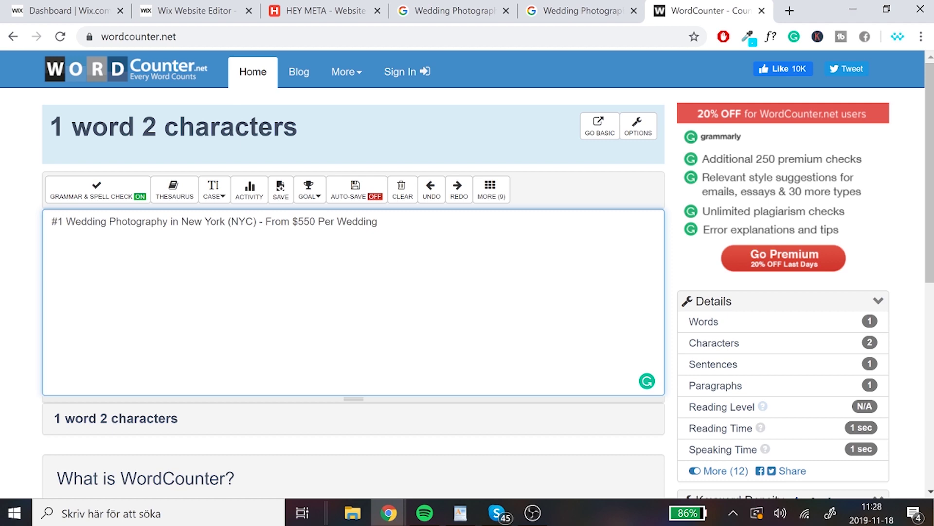
key("ctrl+a")
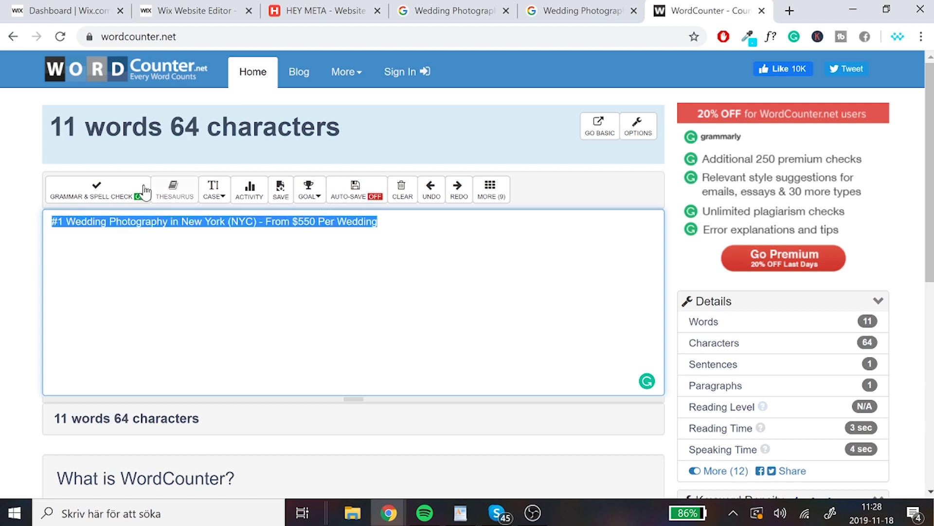
Return to the Wix editor, dismiss the multiple-window edits dialog and examine the Google preview, title and description fields of the Wedding Photography page.
left_click(195, 10)
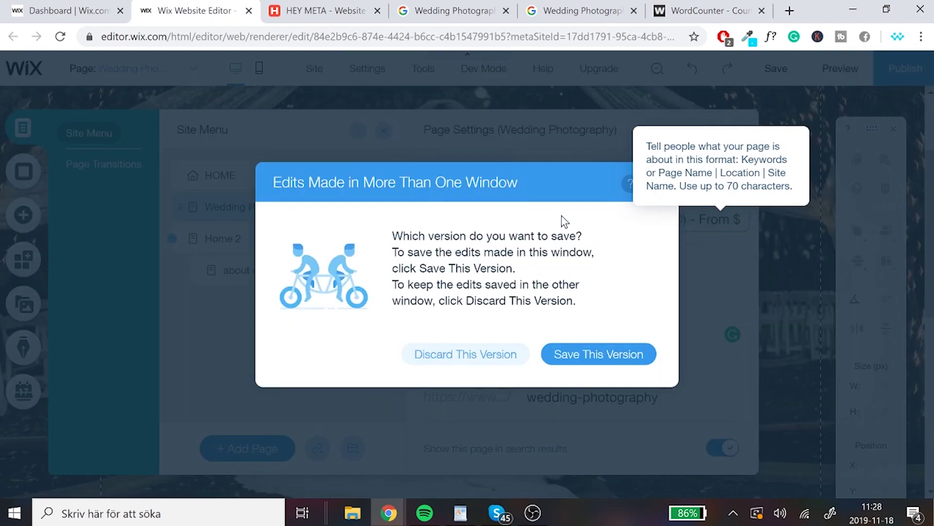
left_click(656, 184)
scroll(524, 267, "up", 5)
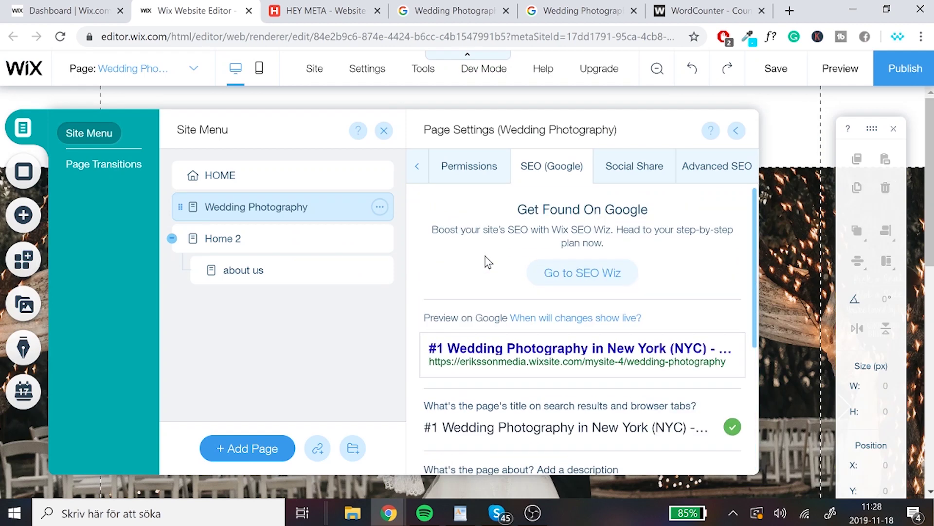
scroll(515, 358, "down", 5)
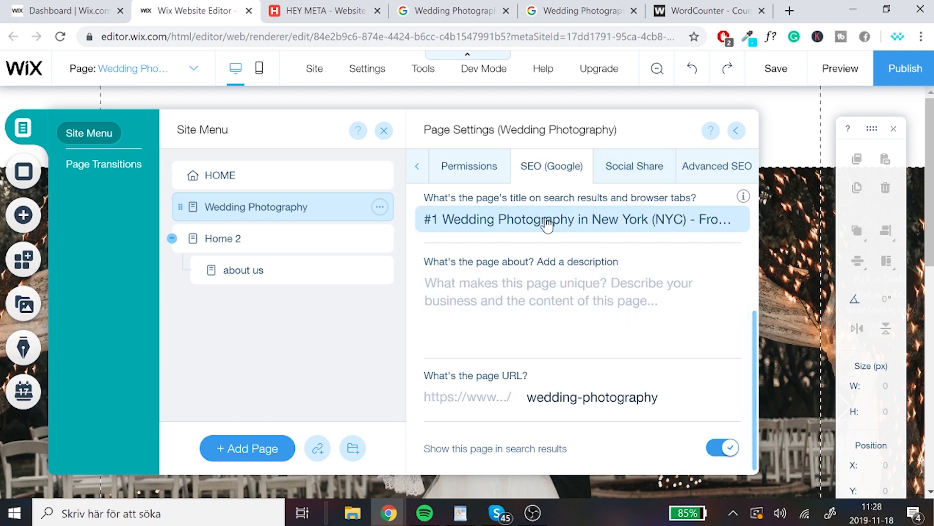
scroll(530, 249, "up", 5)
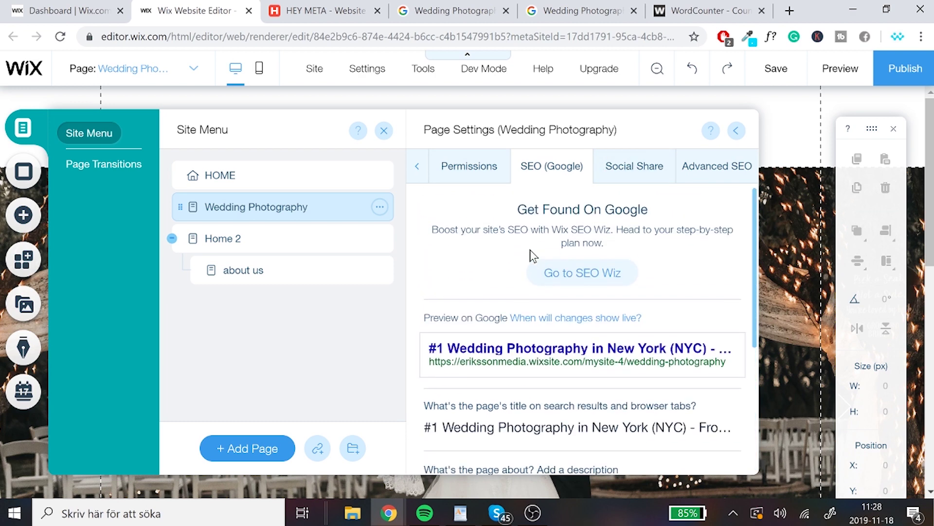
scroll(520, 372, "down", 5)
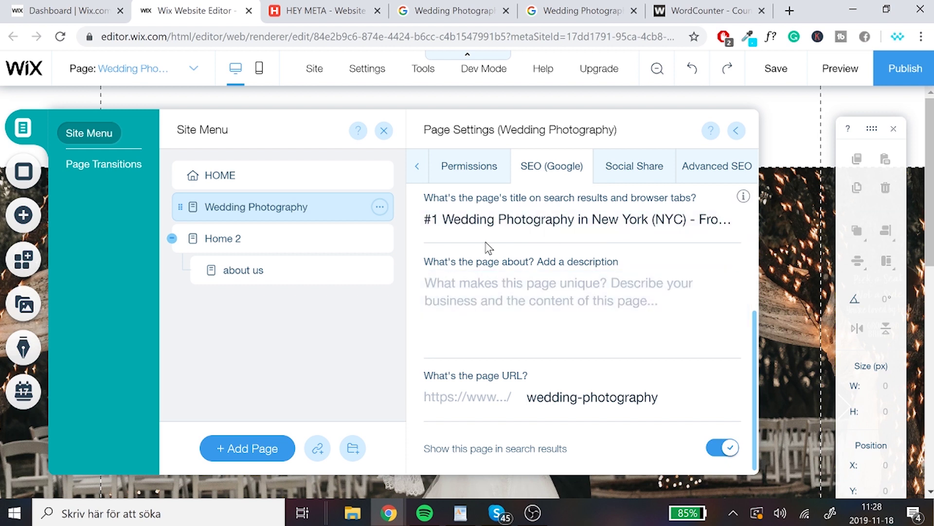
scroll(565, 231, "up", 1)
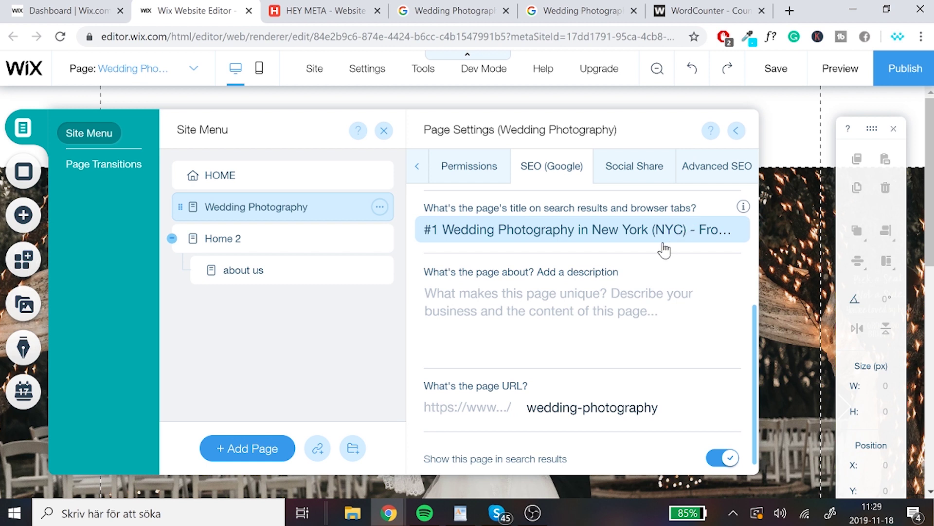
scroll(545, 272, "up", 4)
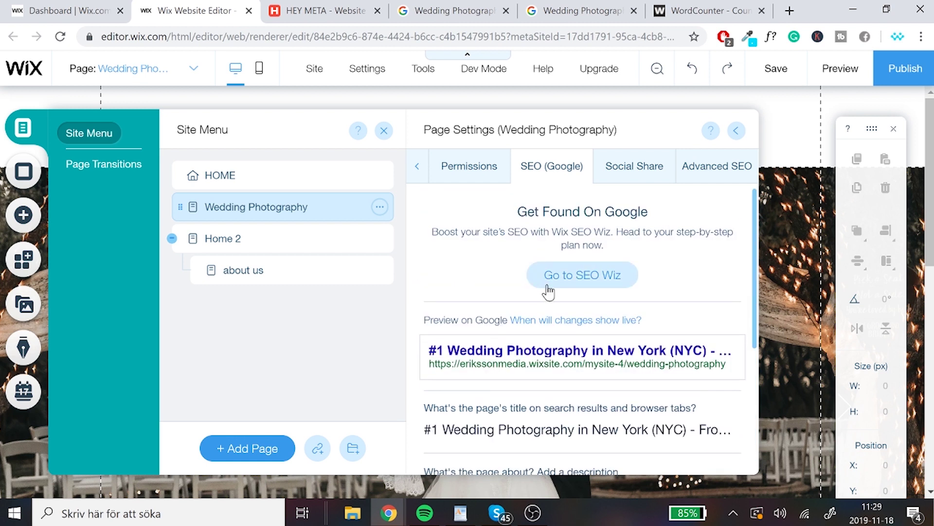
Check the page title in the Wix Google preview and review Google's results for "Wedding Photography new york".
scroll(549, 292, "down", 1)
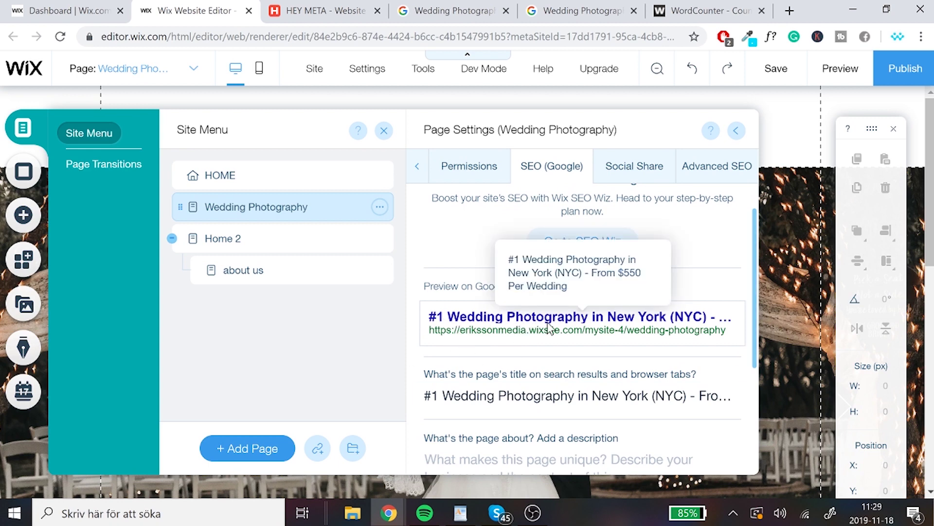
left_click(592, 4)
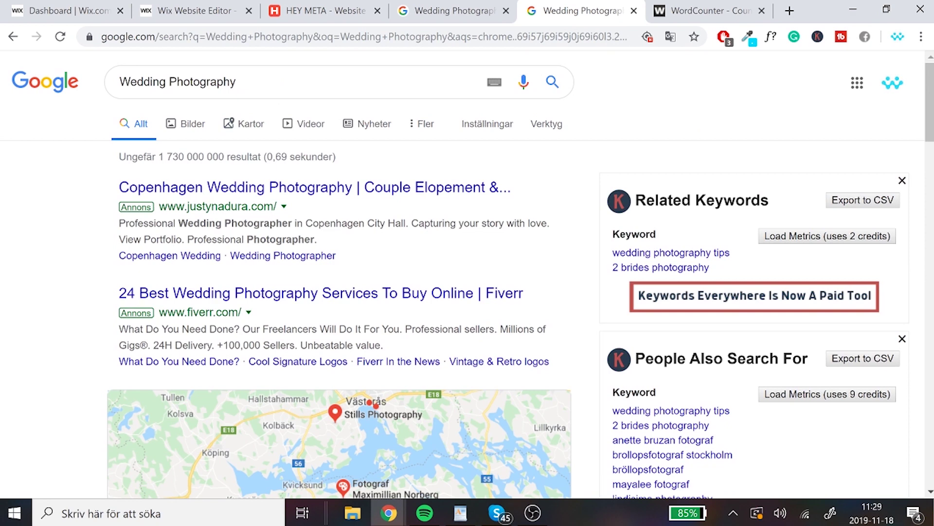
left_click(458, 5)
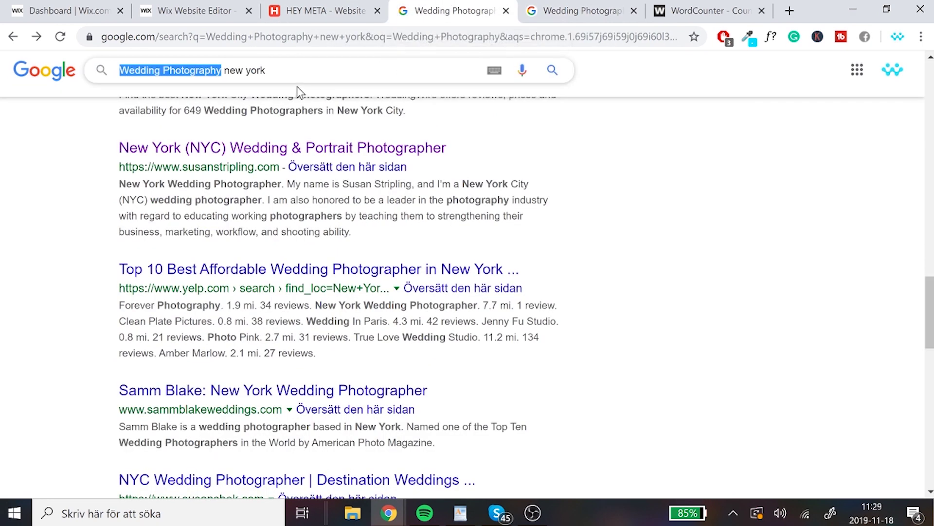
left_click(90, 189)
scroll(90, 189, "up", 1)
scroll(94, 194, "up", 5)
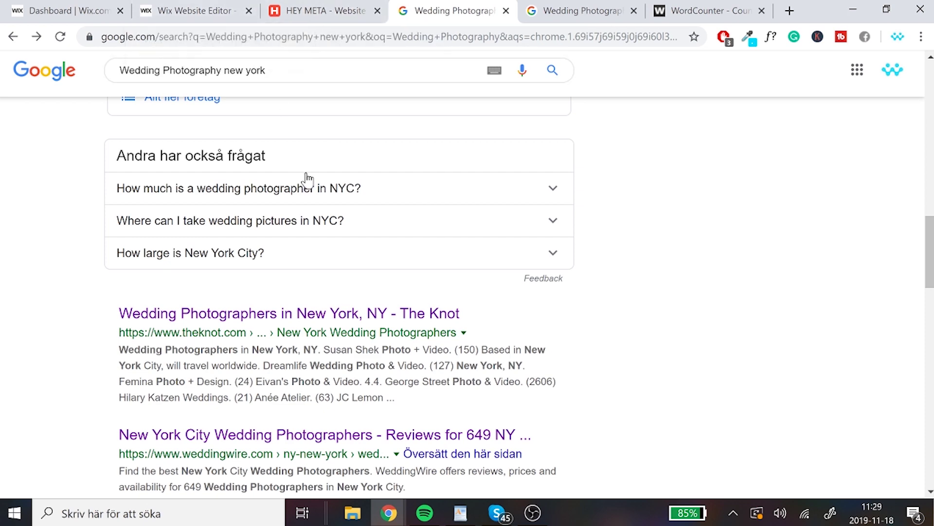
scroll(308, 186, "up", 10)
scroll(312, 194, "down", 5)
scroll(329, 242, "down", 6)
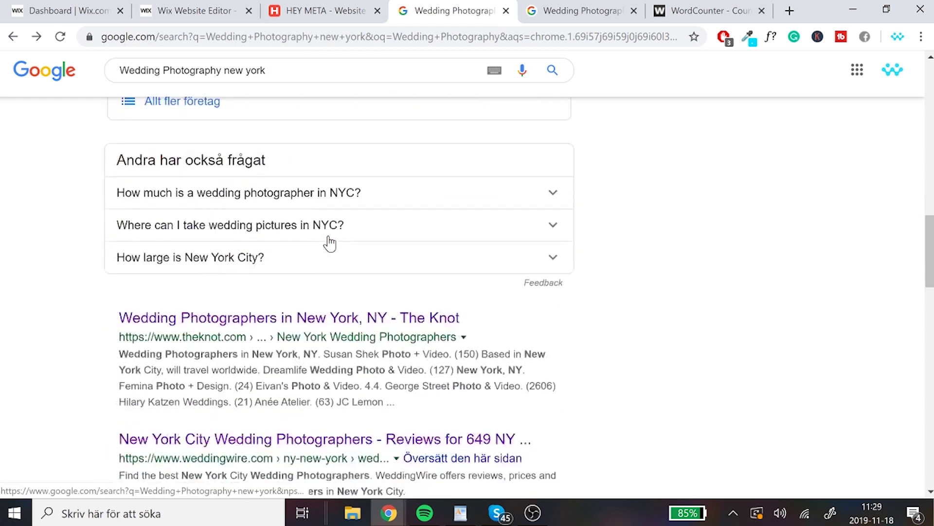
Return to the Wix editor and open the Wedding Photography page's empty description for editing.
left_click(176, 10)
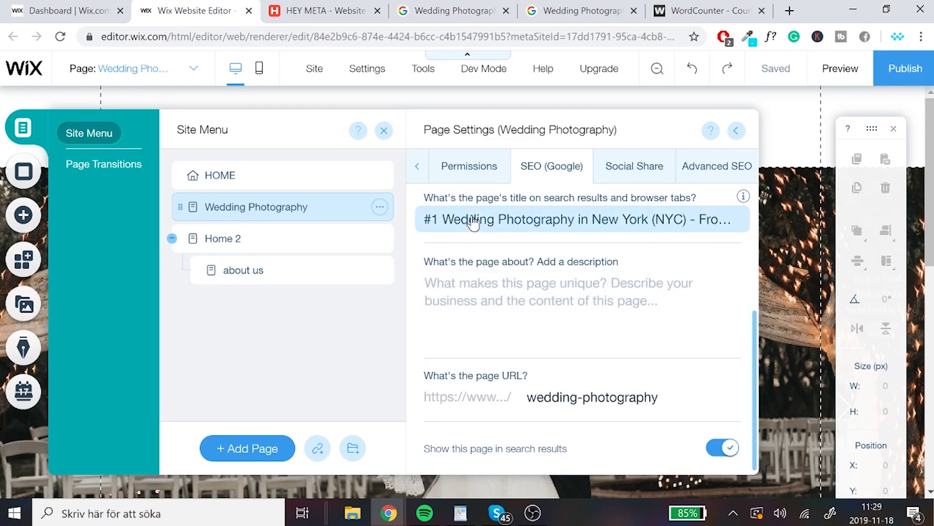
scroll(432, 243, "up", 1)
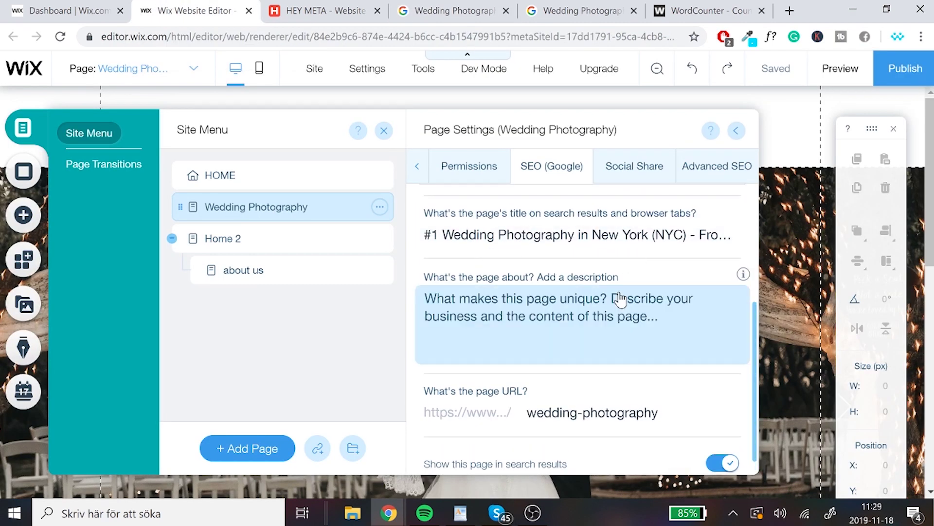
left_click(553, 315)
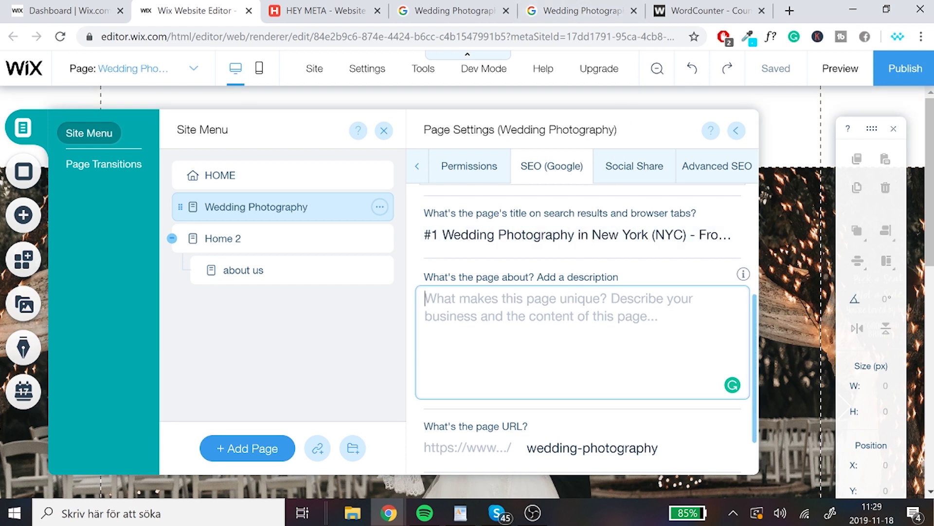
scroll(584, 331, "up", 1)
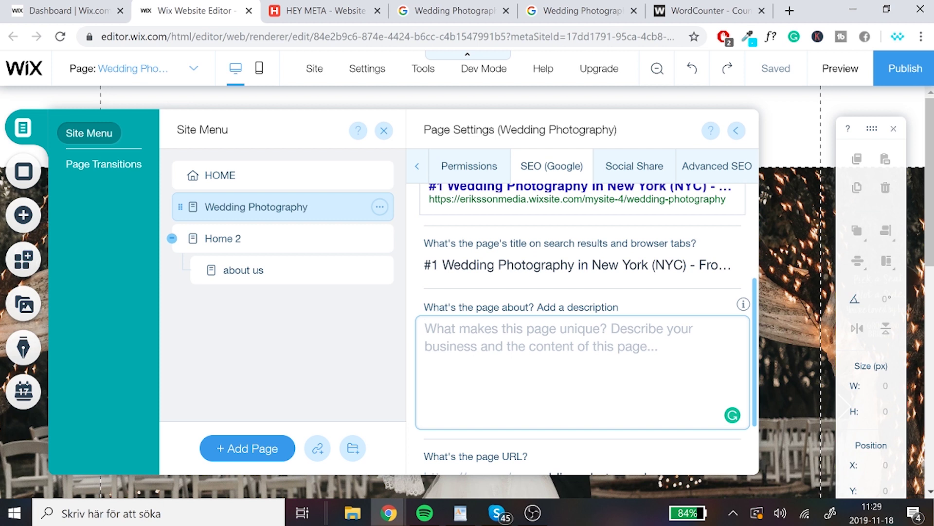
scroll(530, 329, "up", 1)
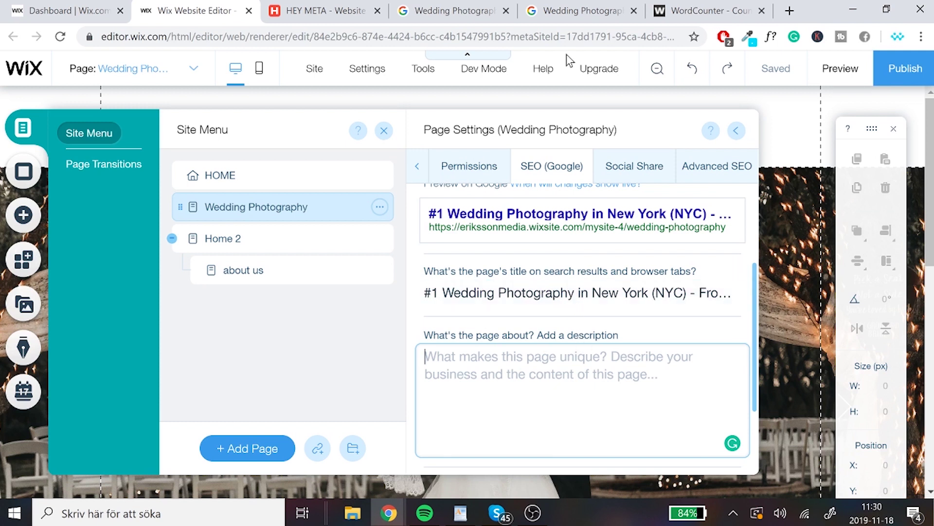
Switch to the Google results and examine how competitors word their descriptions, highlighting the one mentioning "Top Ten Wedding Photographers".
left_click(450, 11)
scroll(354, 186, "down", 3)
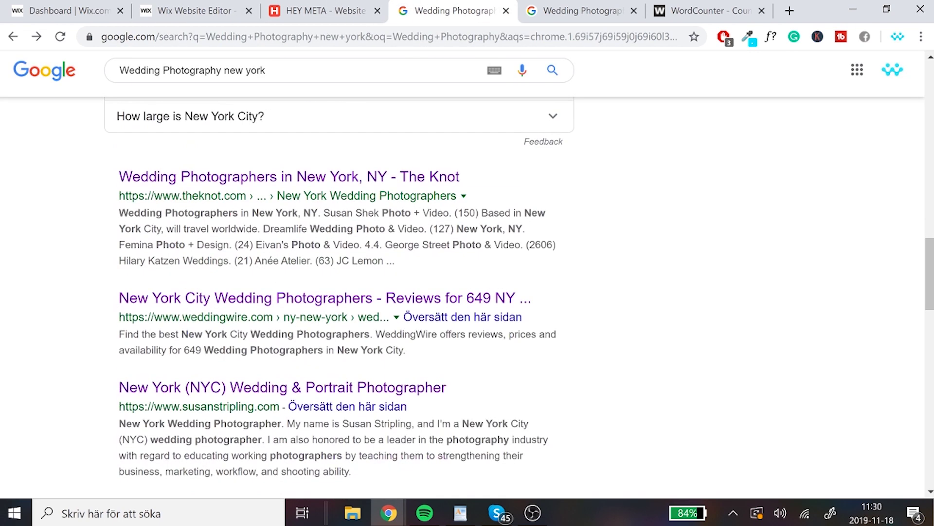
scroll(201, 291, "down", 1)
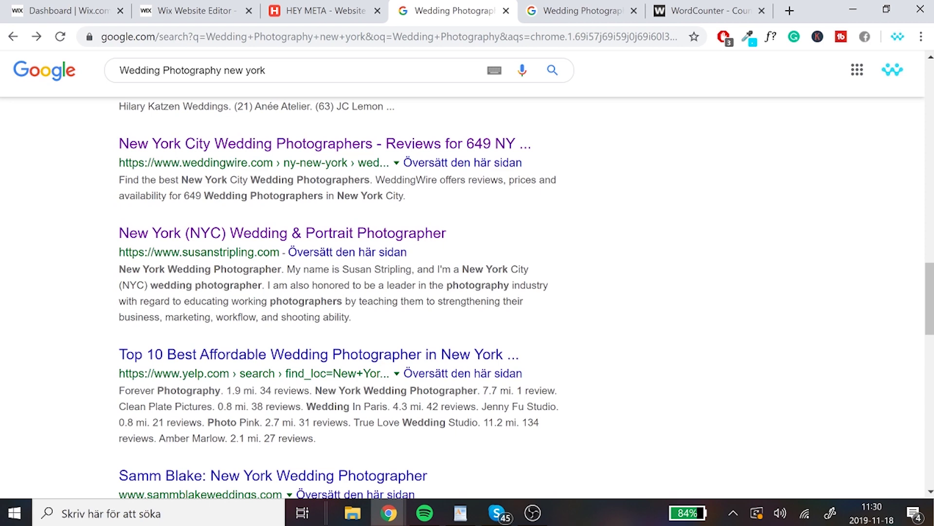
scroll(313, 205, "down", 1)
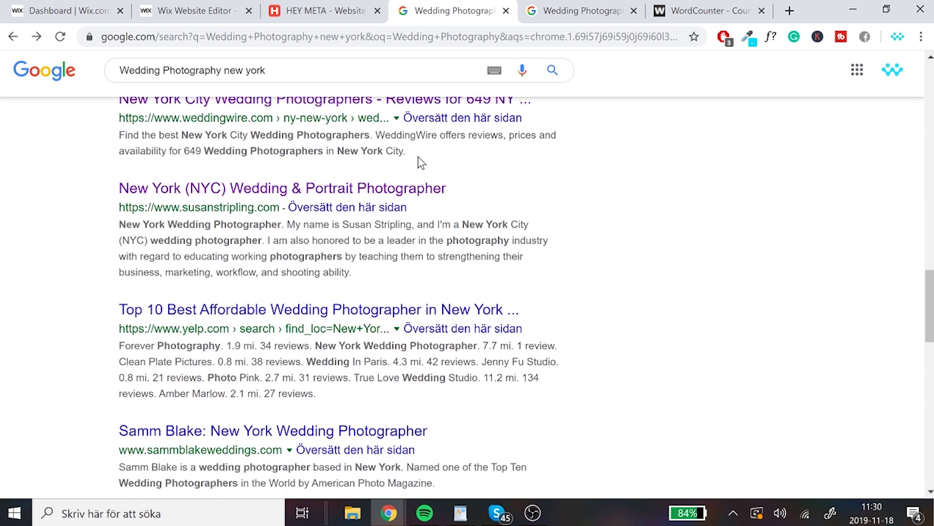
scroll(341, 263, "down", 5)
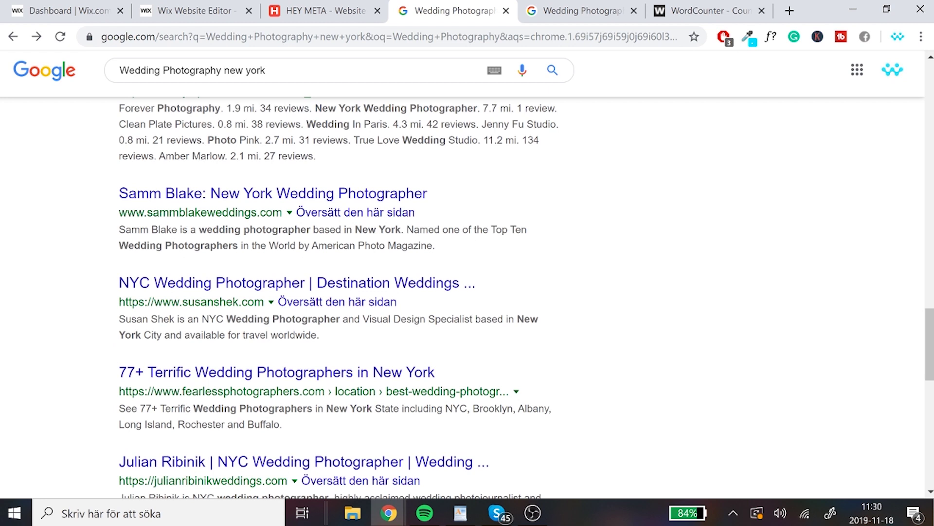
left_click_drag(442, 229, 525, 247)
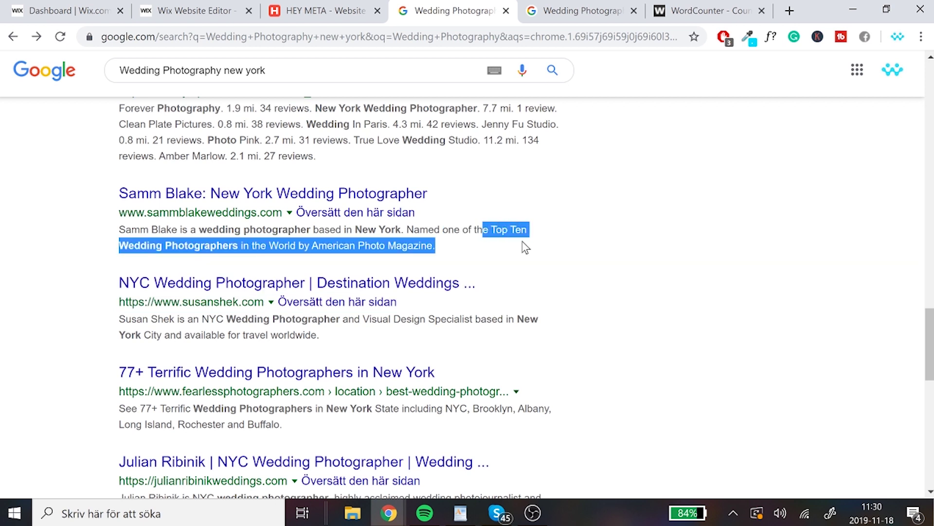
left_click(421, 242)
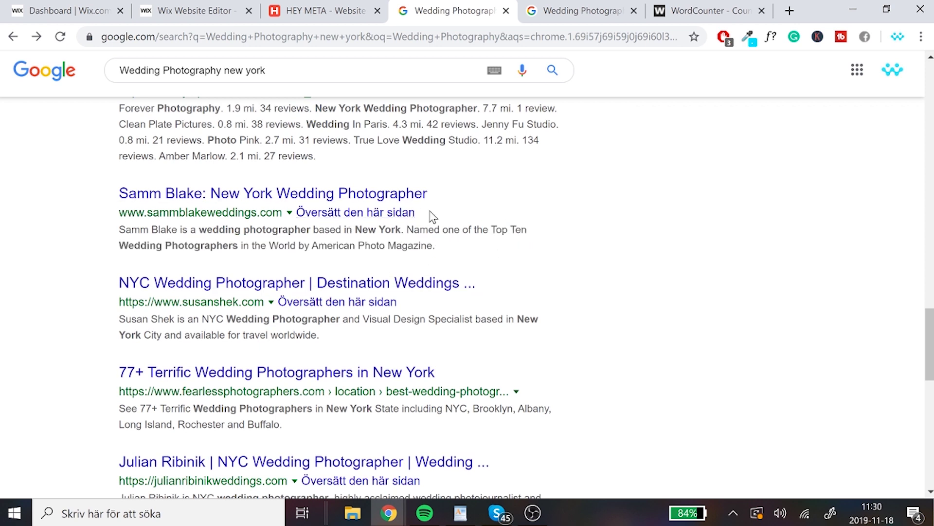
scroll(404, 224, "down", 2)
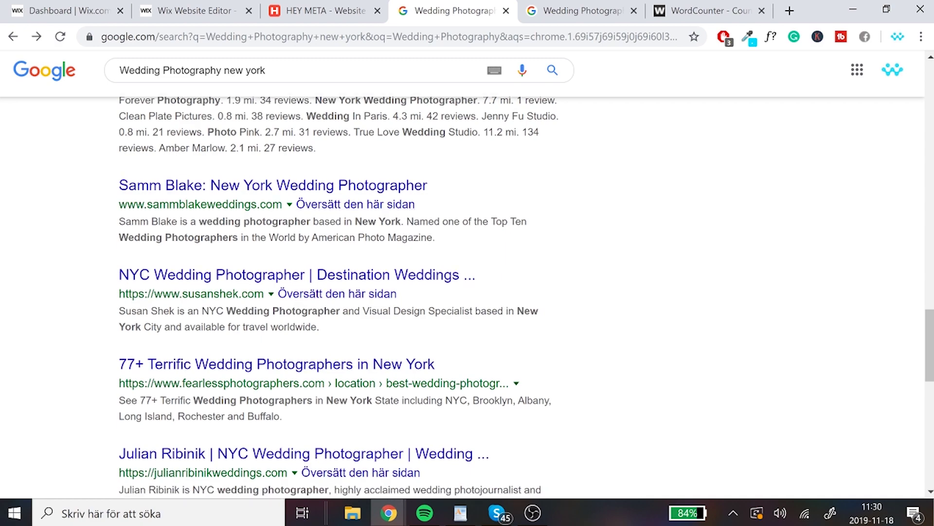
Compare the titles and descriptions of the remaining New York wedding photographer listings on the Google results page.
scroll(341, 292, "up", 9)
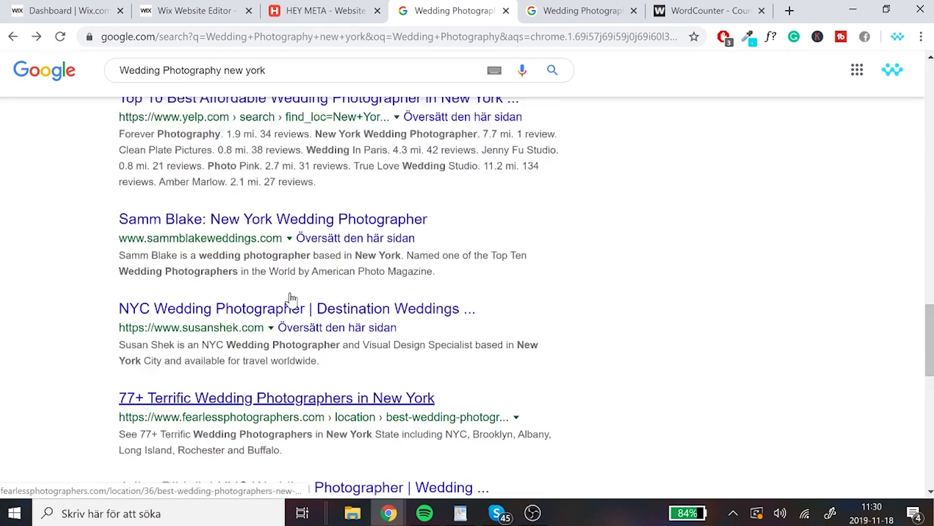
scroll(262, 340, "up", 2)
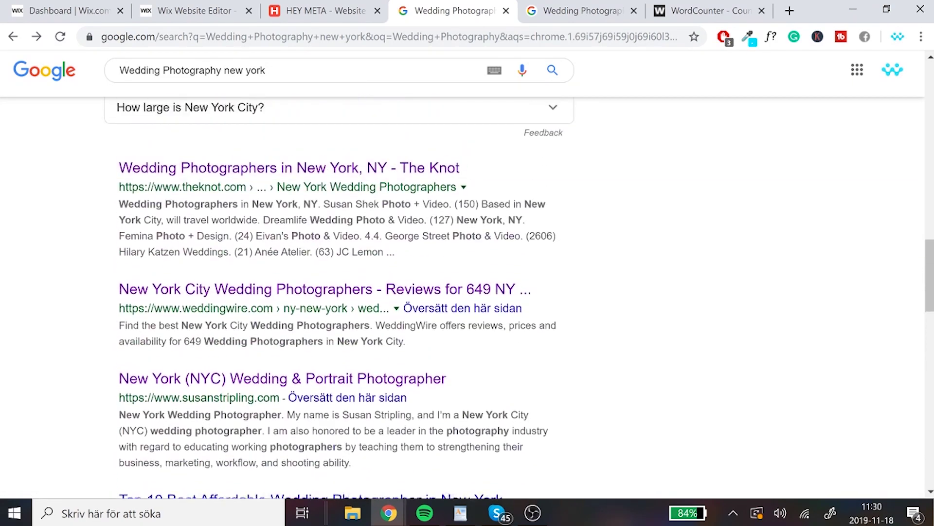
scroll(238, 361, "down", 7)
scroll(239, 361, "down", 3)
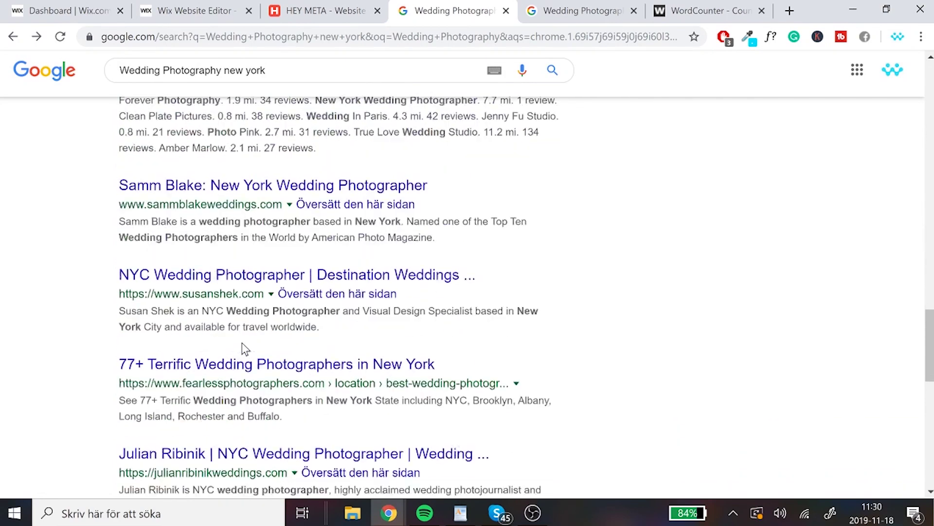
scroll(132, 292, "down", 5)
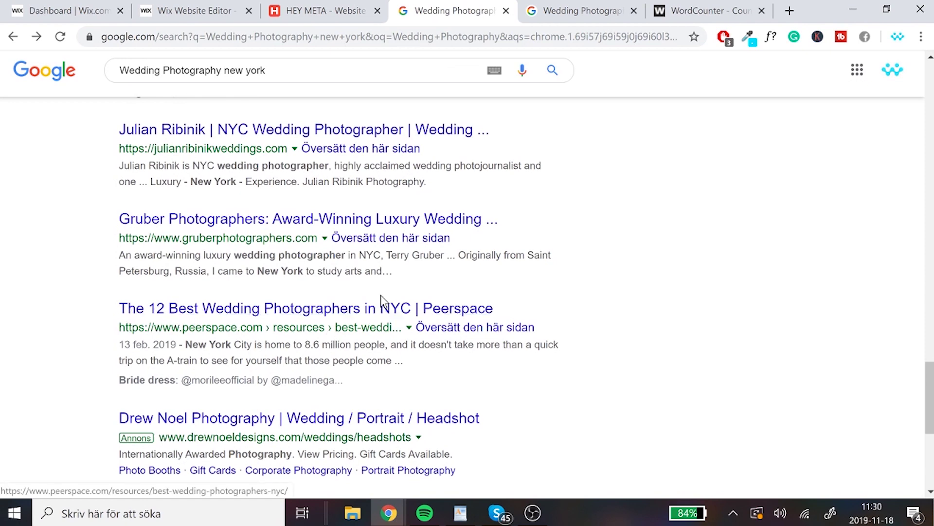
scroll(316, 234, "up", 4)
scroll(317, 231, "up", 8)
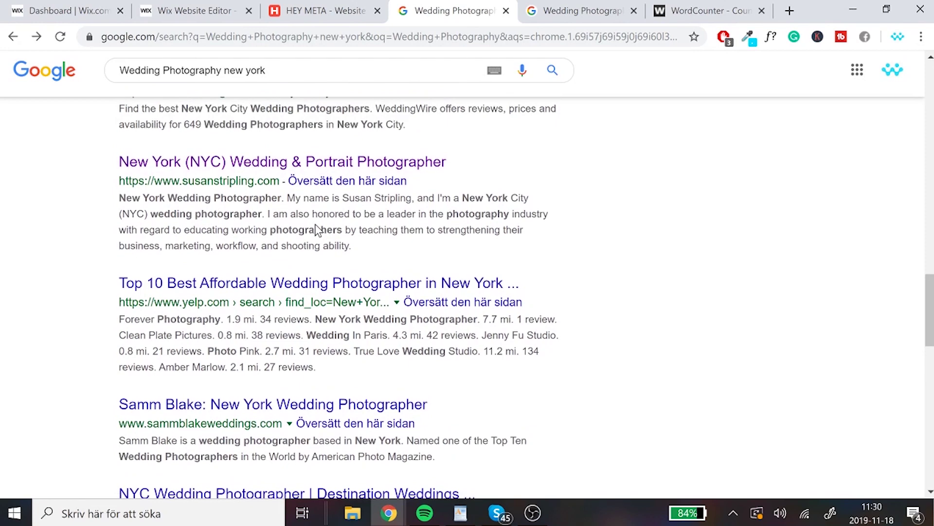
scroll(317, 229, "up", 4)
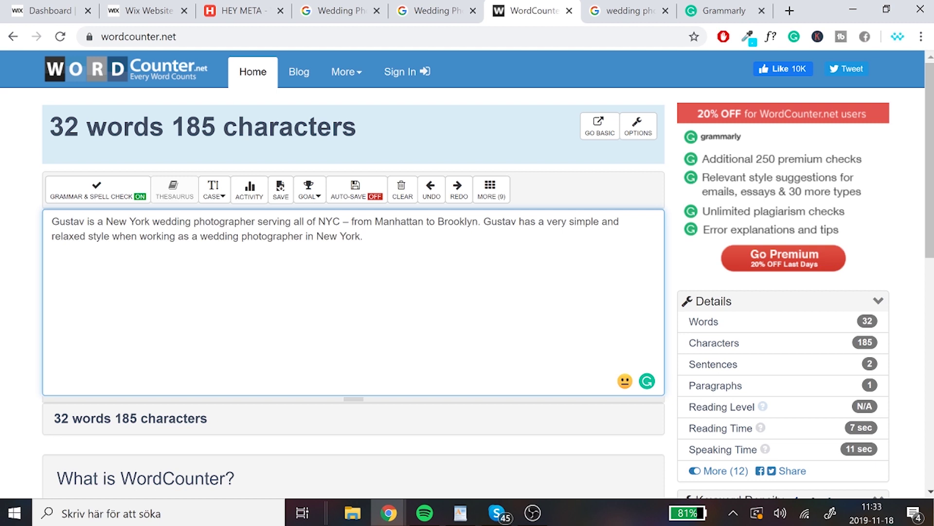
Highlight "NYC" in the first sentence of the description in WordCounter to examine the keyword.
left_click(340, 221)
key("shift+Left")
key("shift+Left")
key("shift+Left")
key("Left")
key("Right")
key("Right")
key("Right")
key("shift+Left")
key("shift+Left")
key("shift+Left")
key("shift+Left")
key("Left")
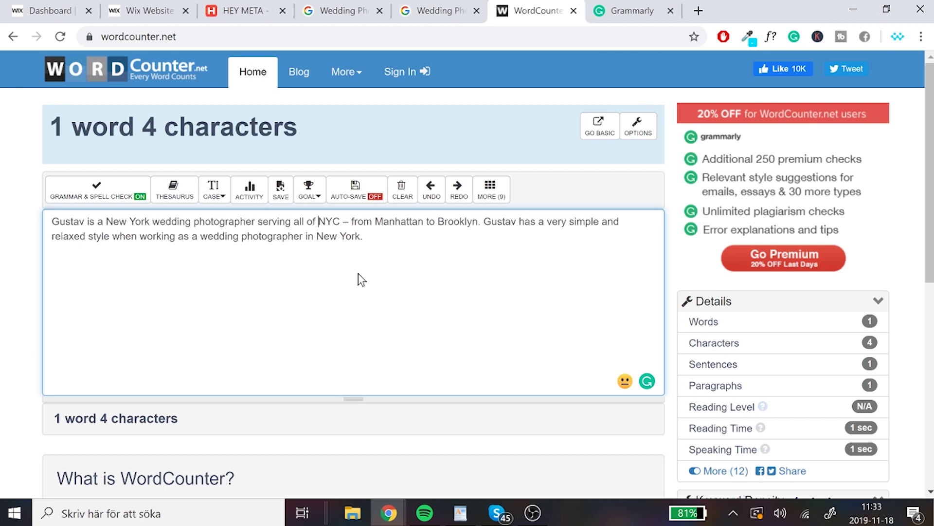
Copy the whole description from WordCounter and paste it into the Wedding Photography page's description in the Wix editor.
key("ctrl+a")
key("ctrl+c")
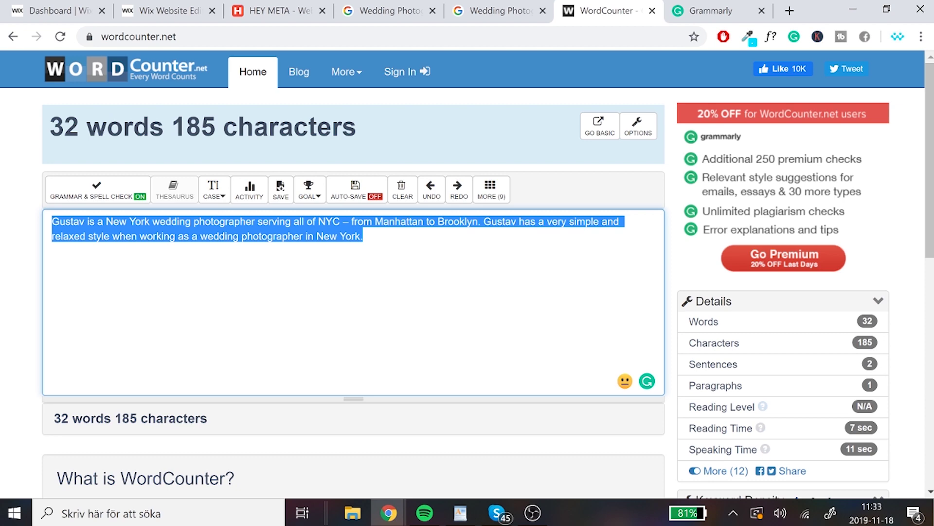
left_click(156, 10)
left_click(80, 5)
left_click(156, 10)
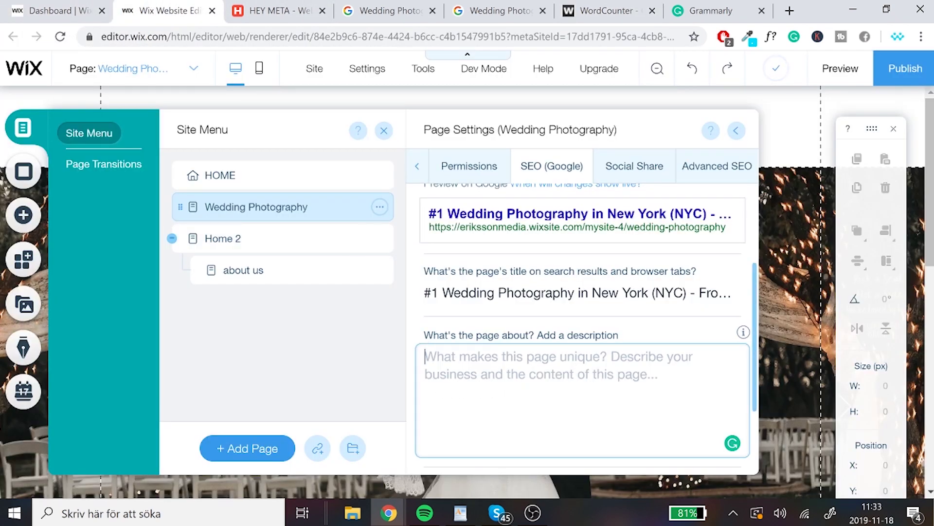
key("ctrl+v")
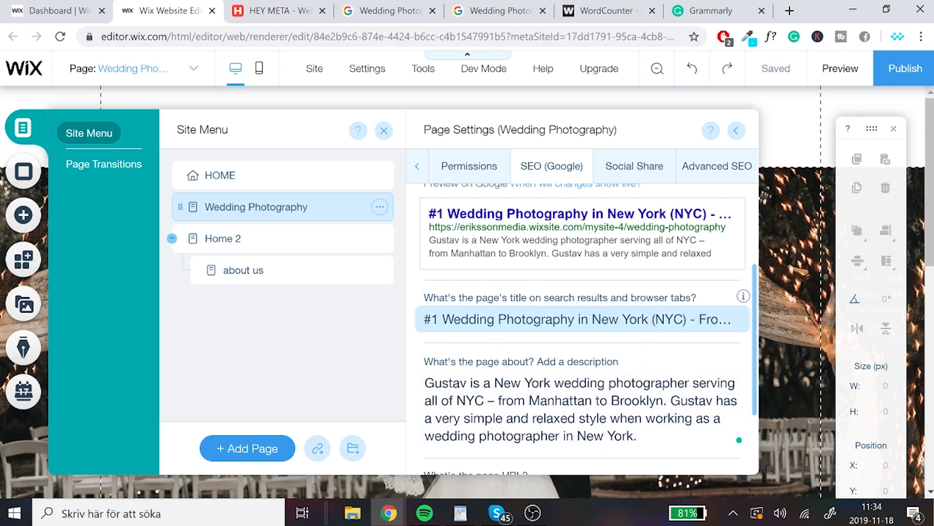
Review the Google preview and the pasted description, highlighting the keywords "New York" and "wedding" in its first sentence.
scroll(574, 334, "down", 2)
scroll(590, 309, "up", 5)
scroll(614, 333, "down", 5)
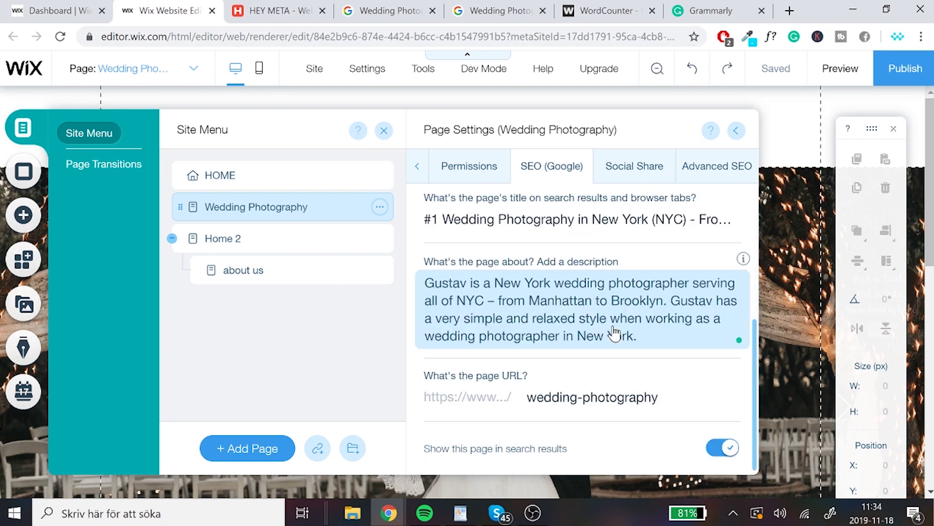
scroll(560, 268, "up", 5)
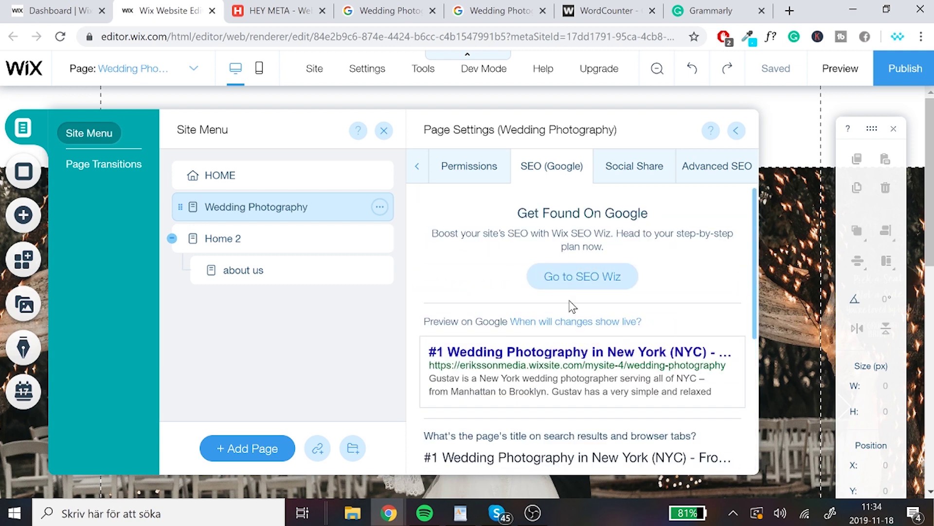
left_click_drag(755, 217, 749, 359)
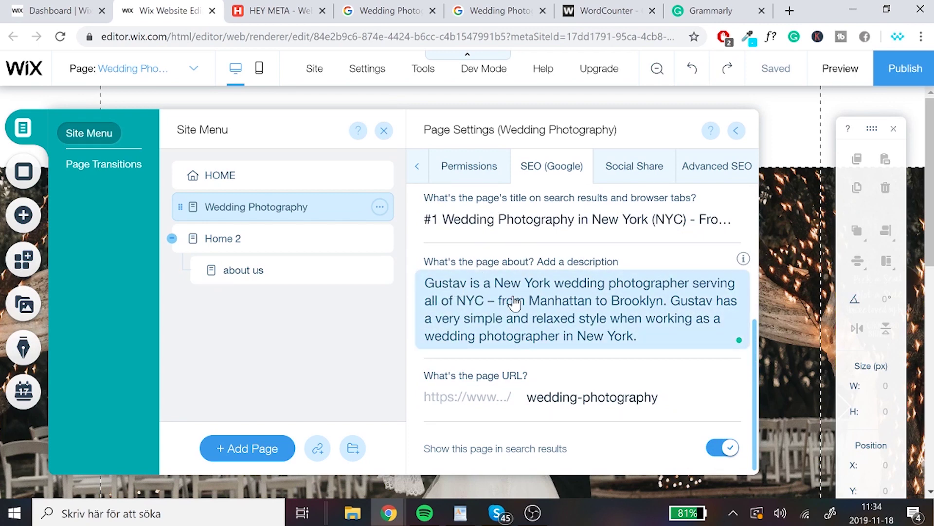
left_click(495, 283)
key("ctrl+shift+Right")
key("ctrl+shift+Right")
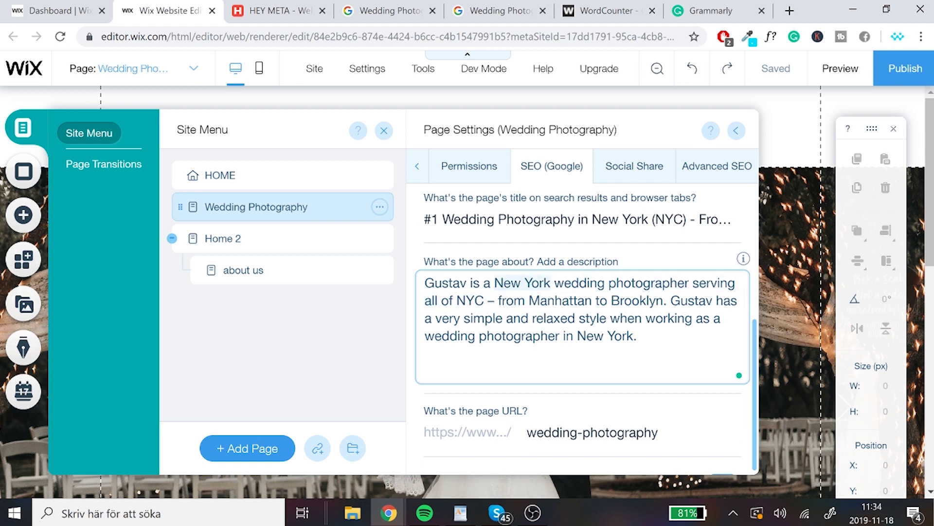
key("Right")
key("Right")
key("ctrl+shift+Right")
key("ctrl+shift+Right")
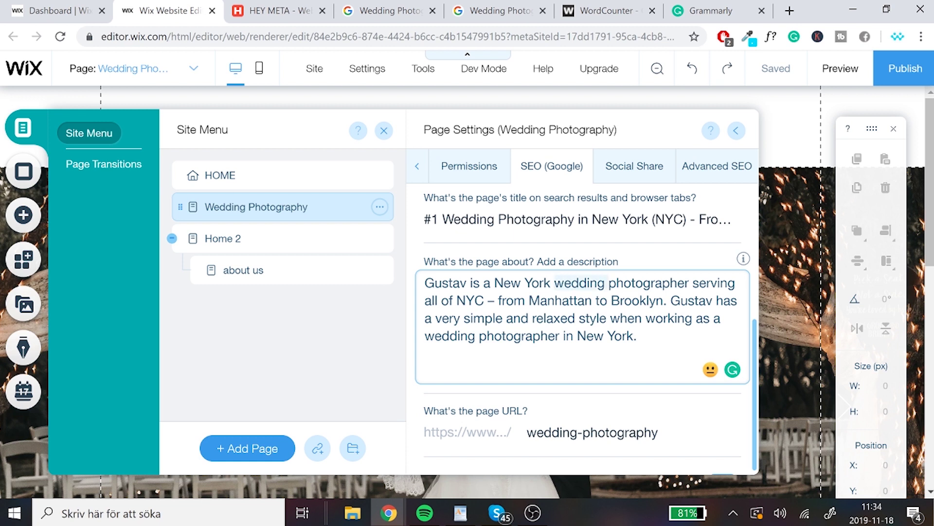
Change "photographer" to "photography" in the description's first sentence and check the page's SEO fields.
key("Right")
mouse_move(744, 262)
key("BackSpace")
key("BackSpace")
type("y")
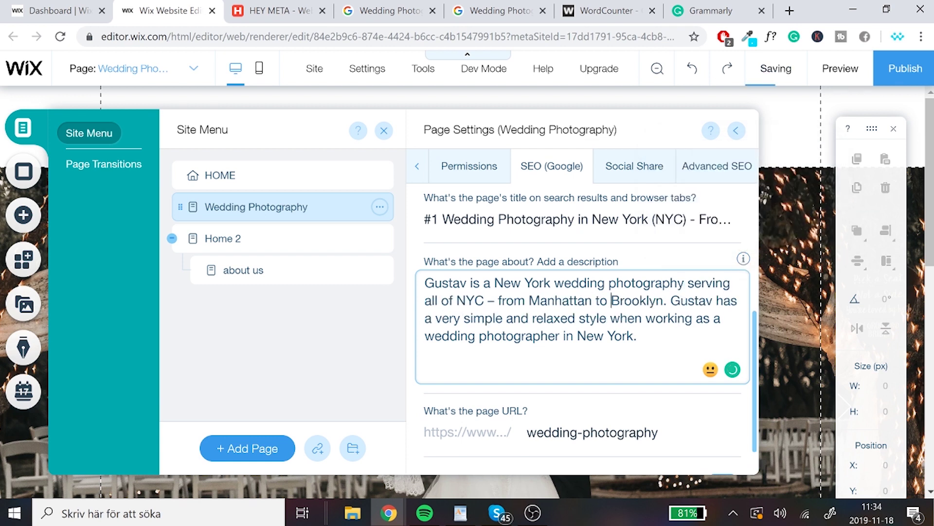
left_click(611, 300)
scroll(569, 251, "up", 4)
scroll(618, 302, "down", 5)
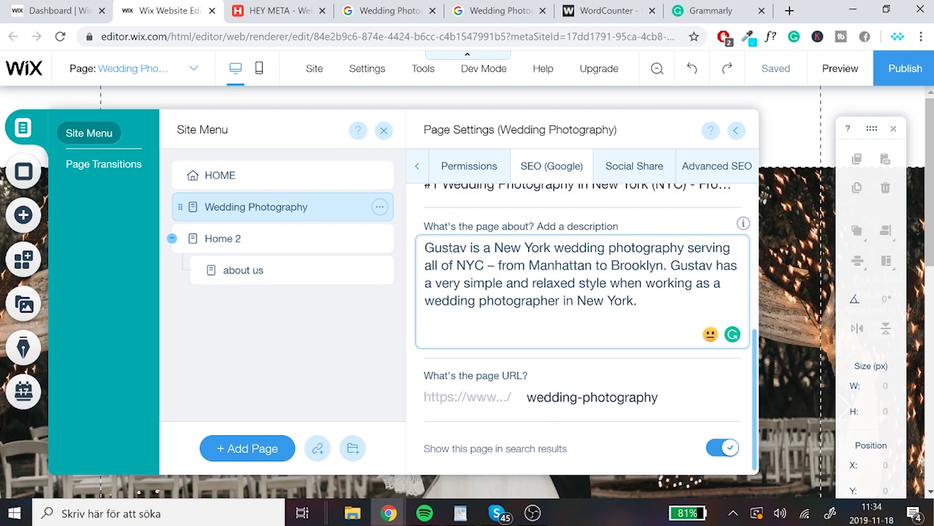
scroll(582, 292, "up", 1)
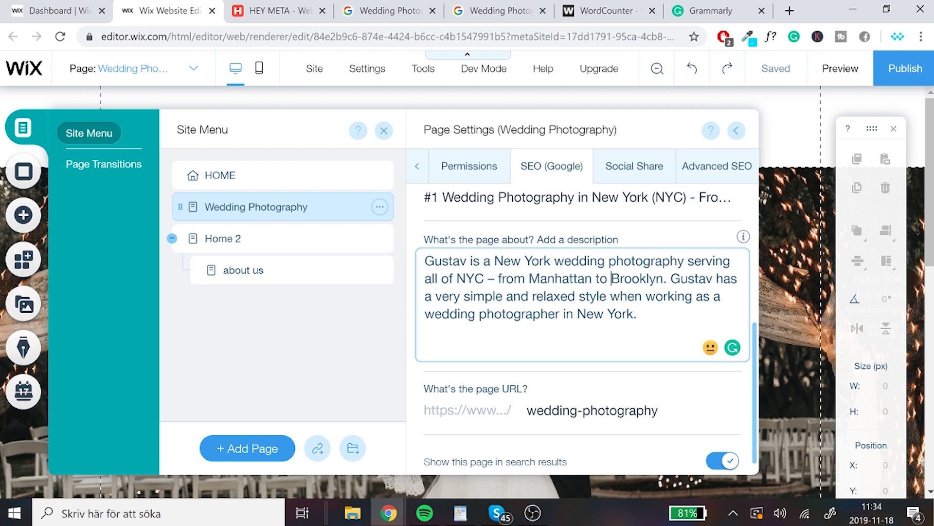
Review the description's first sentence, highlighting the location keyword "Manhattan" in the Wedding Photography page's SEO settings.
scroll(582, 292, "up", 1)
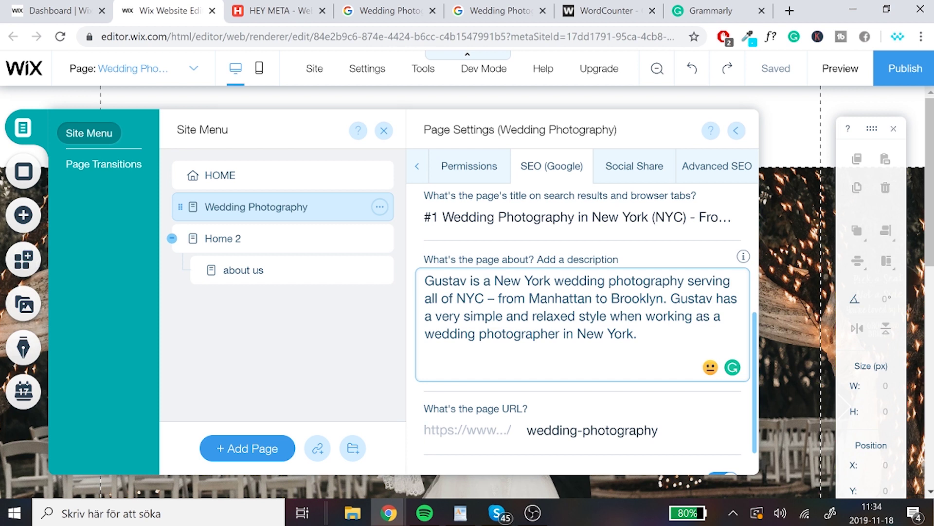
scroll(586, 332, "up", 1)
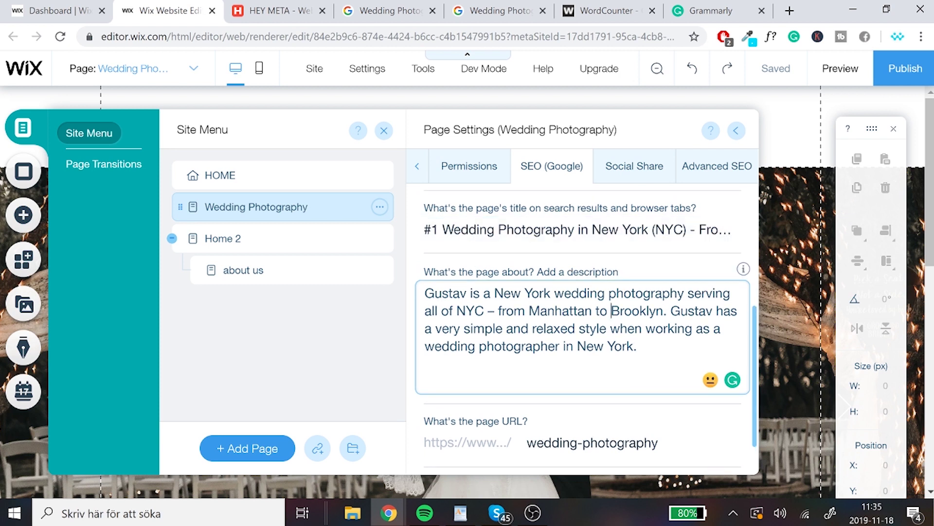
left_click(475, 310)
double_click(526, 310)
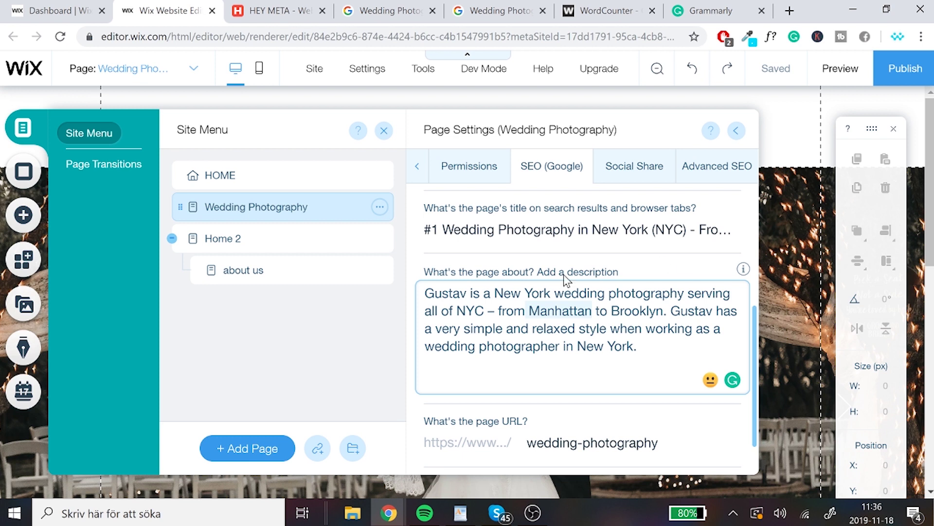
left_click(585, 311)
Append "-new-york" to the page URL so that it reads "wedding-photography-new-york".
scroll(540, 452, "down", 1)
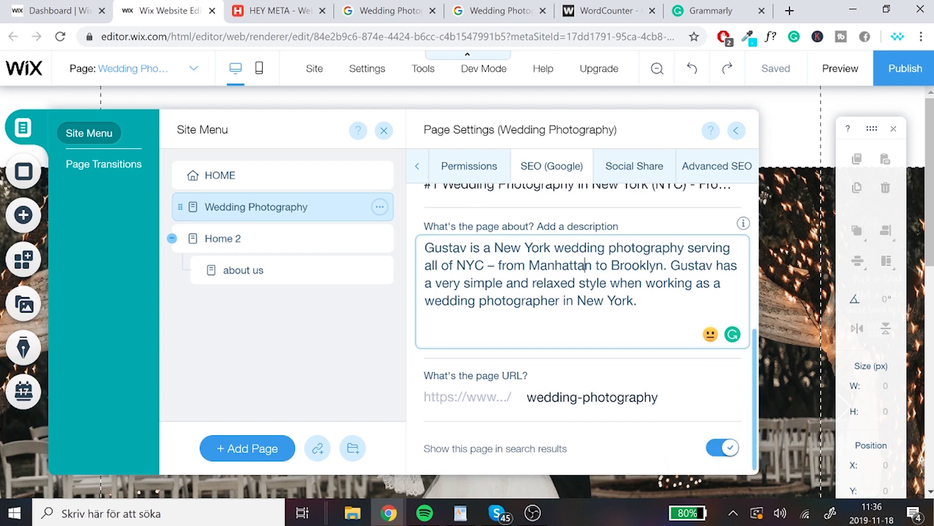
left_click(566, 398)
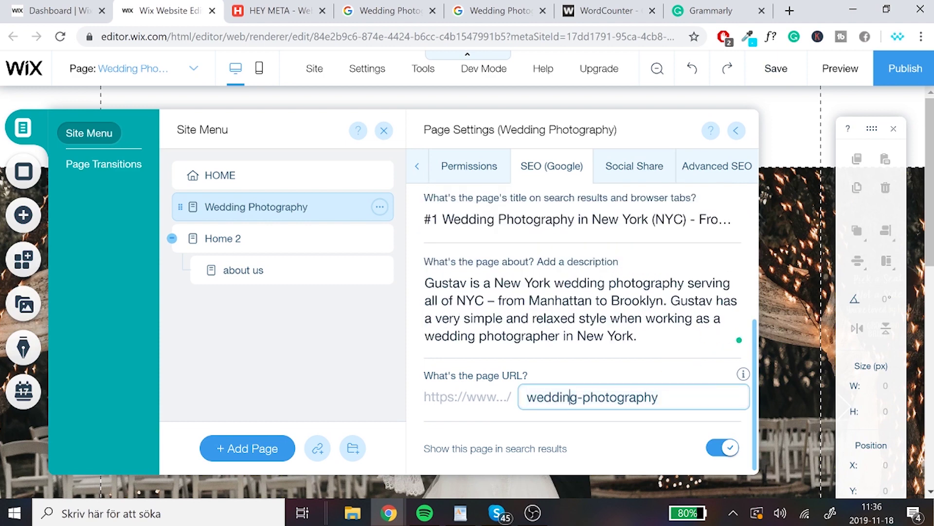
type("-new-york")
key("Return")
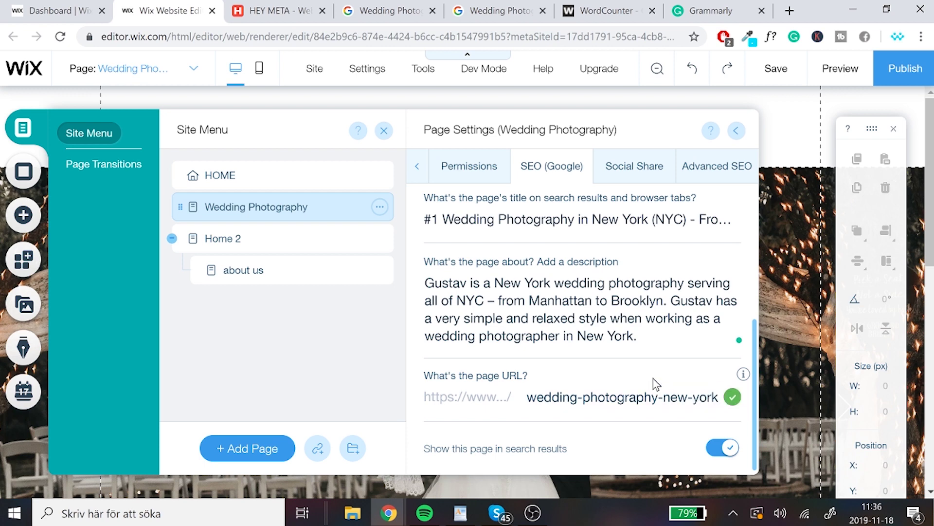